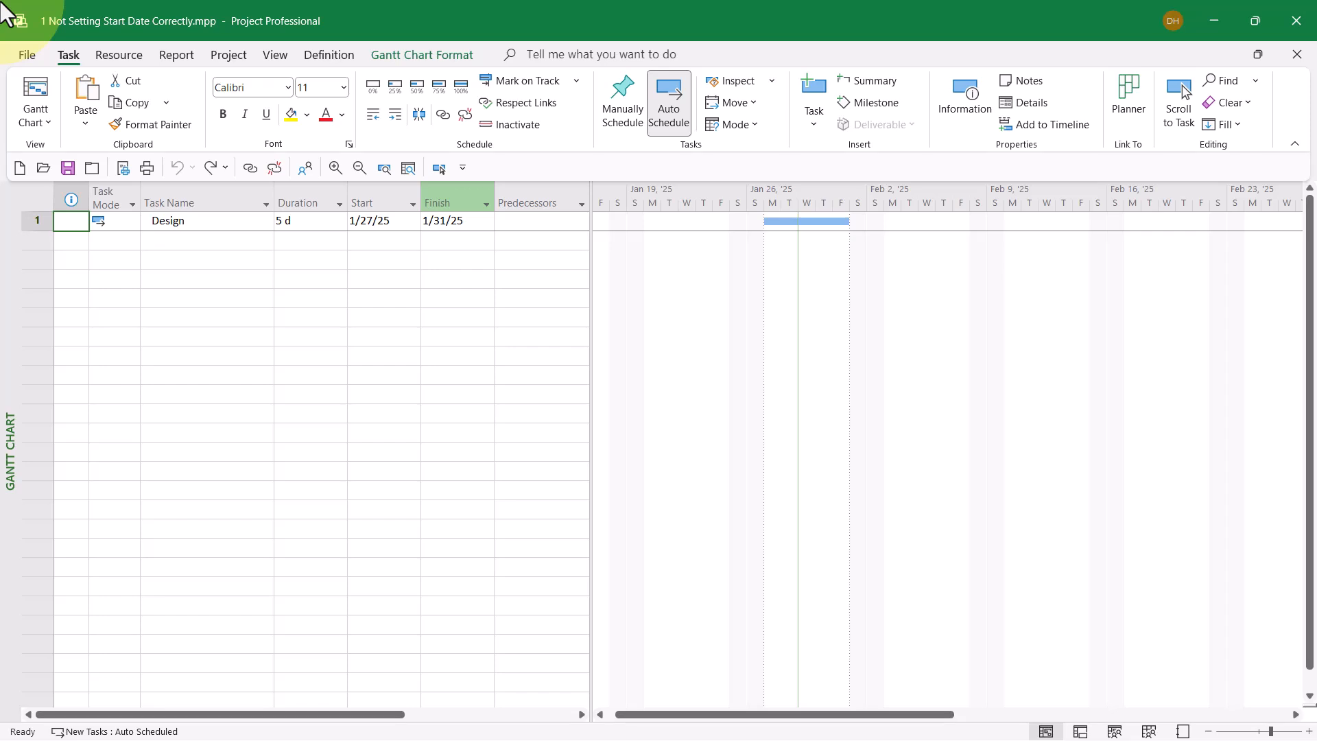
- Try setting the Design task's start date to 4/7/25 and bring its Gantt bar into view, undoing the date change
left_click(200, 224)
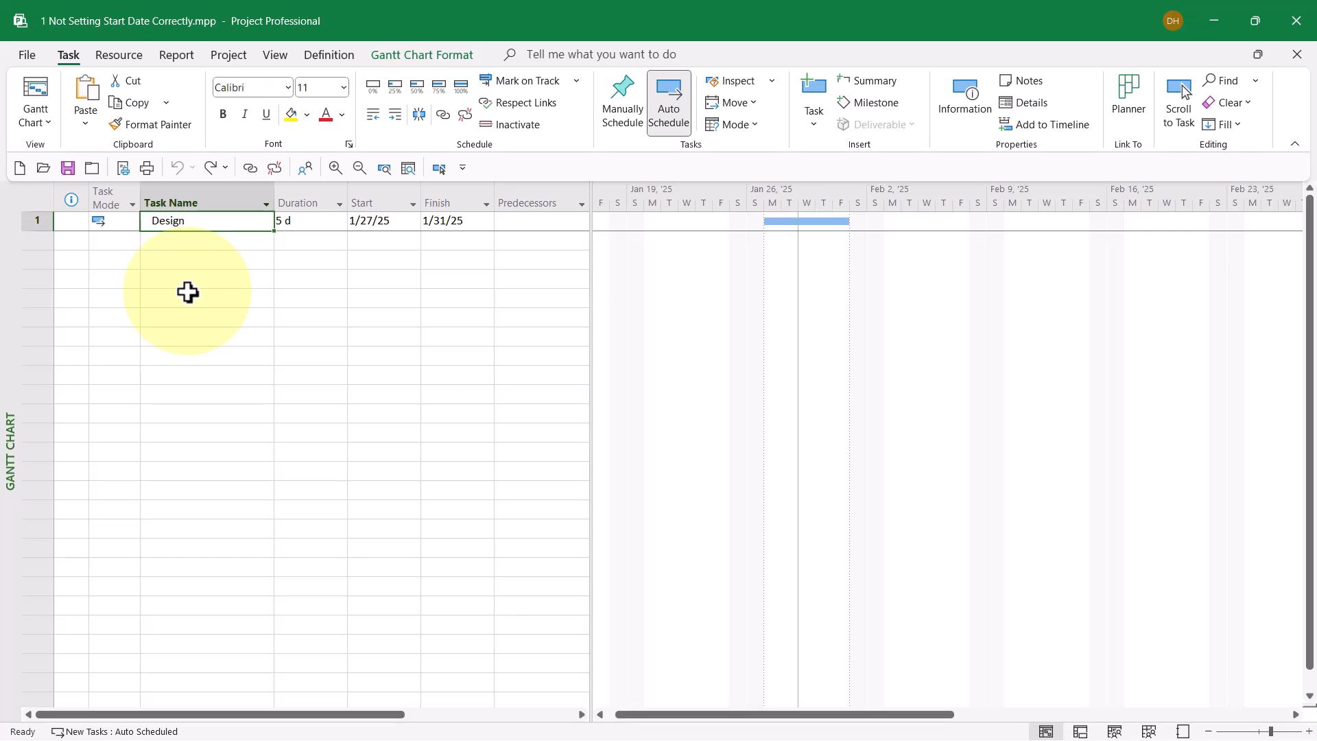
left_click(403, 223)
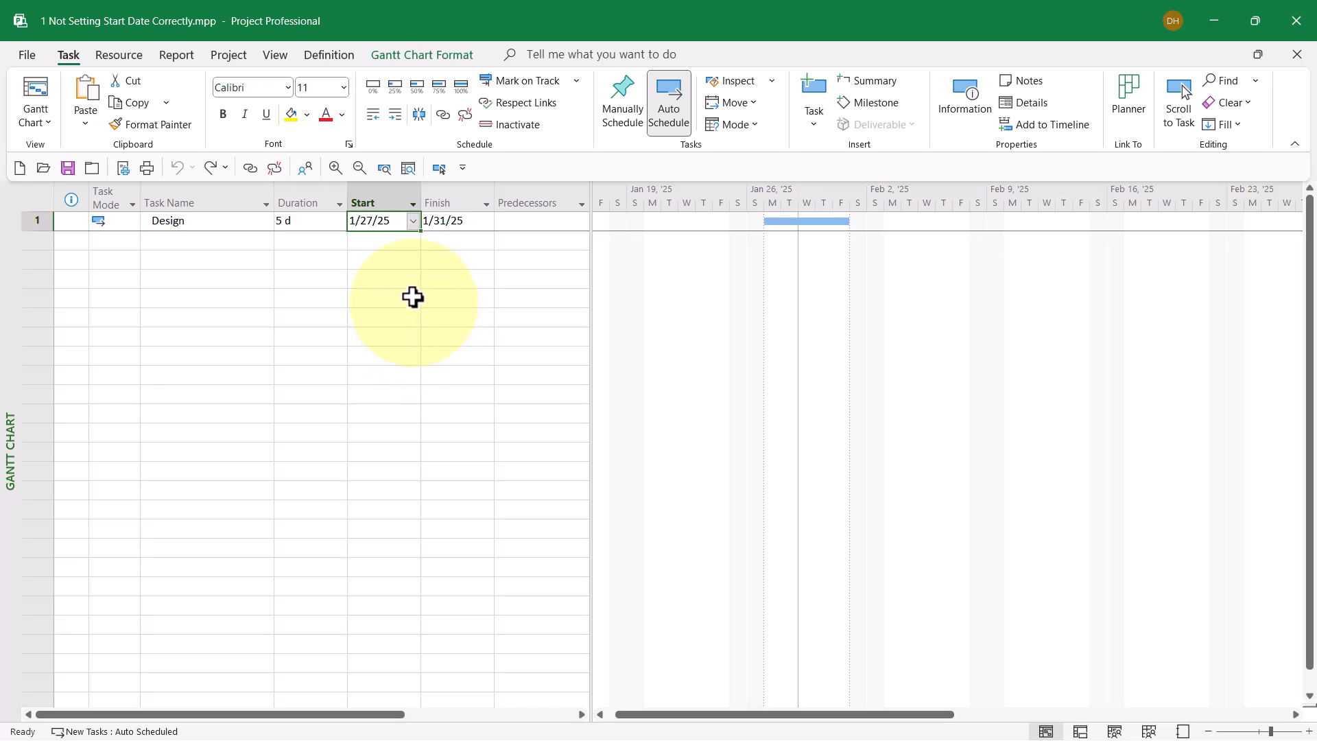
left_click(413, 221)
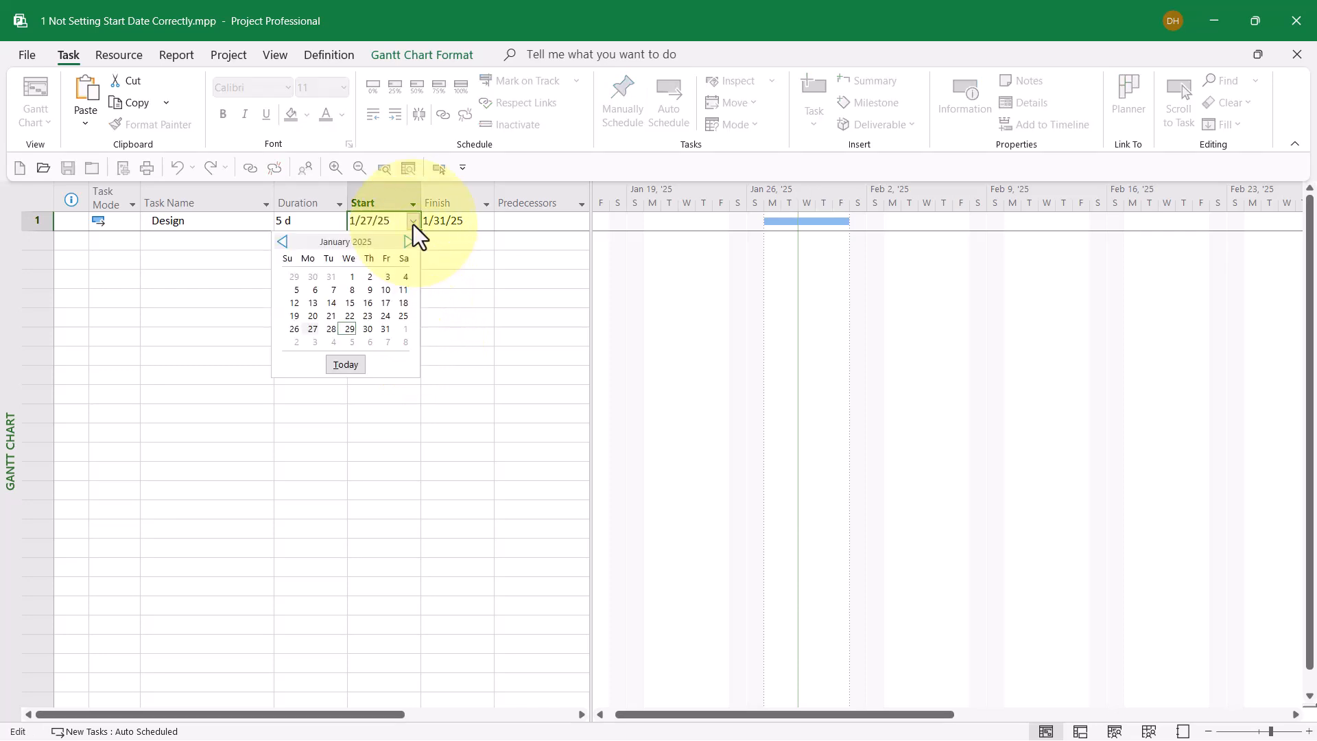
left_click(405, 243)
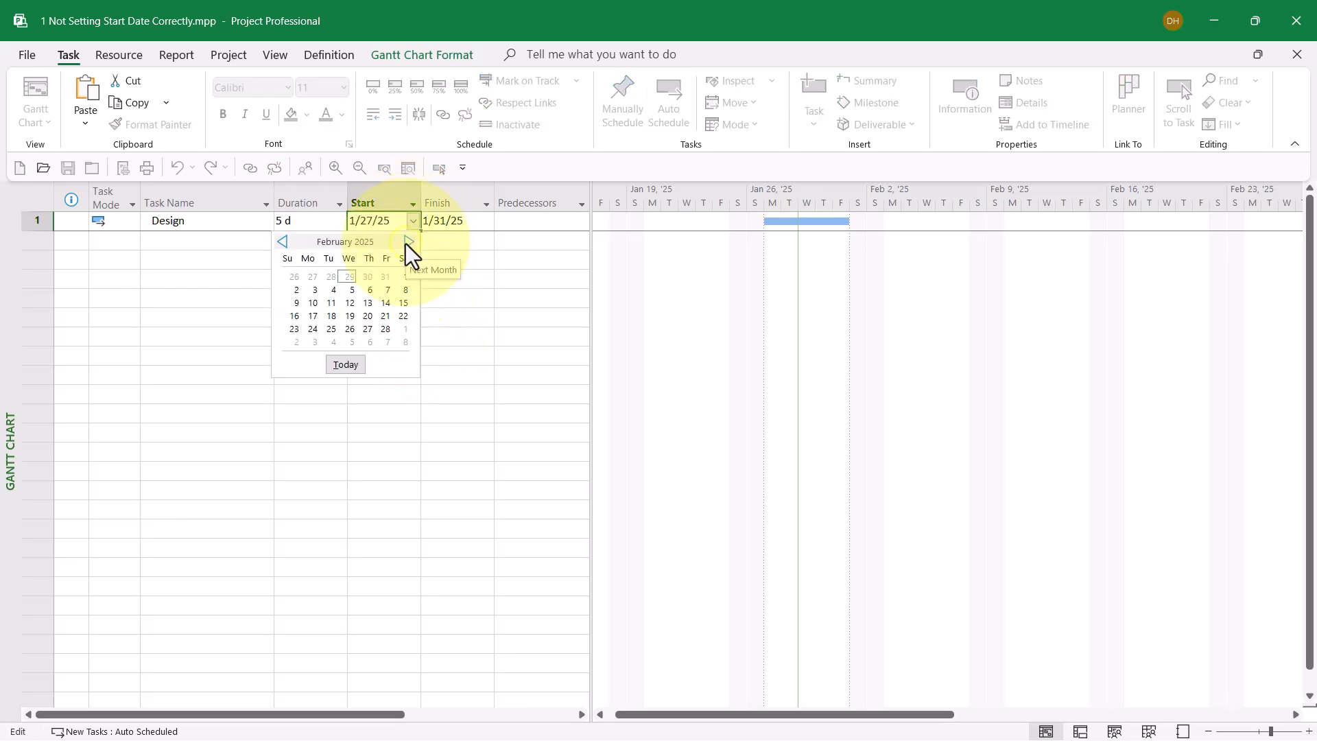
left_click(405, 243)
left_click(406, 243)
left_click(315, 289)
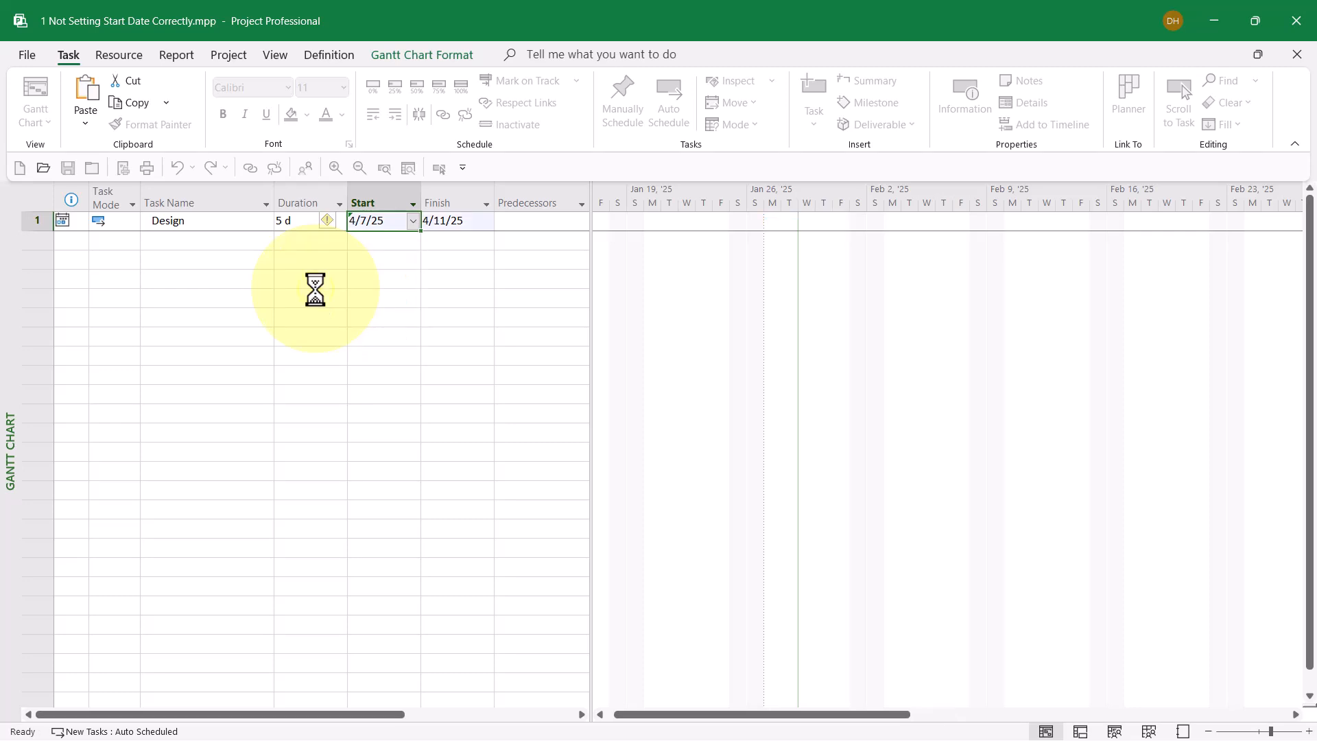
left_click(434, 170)
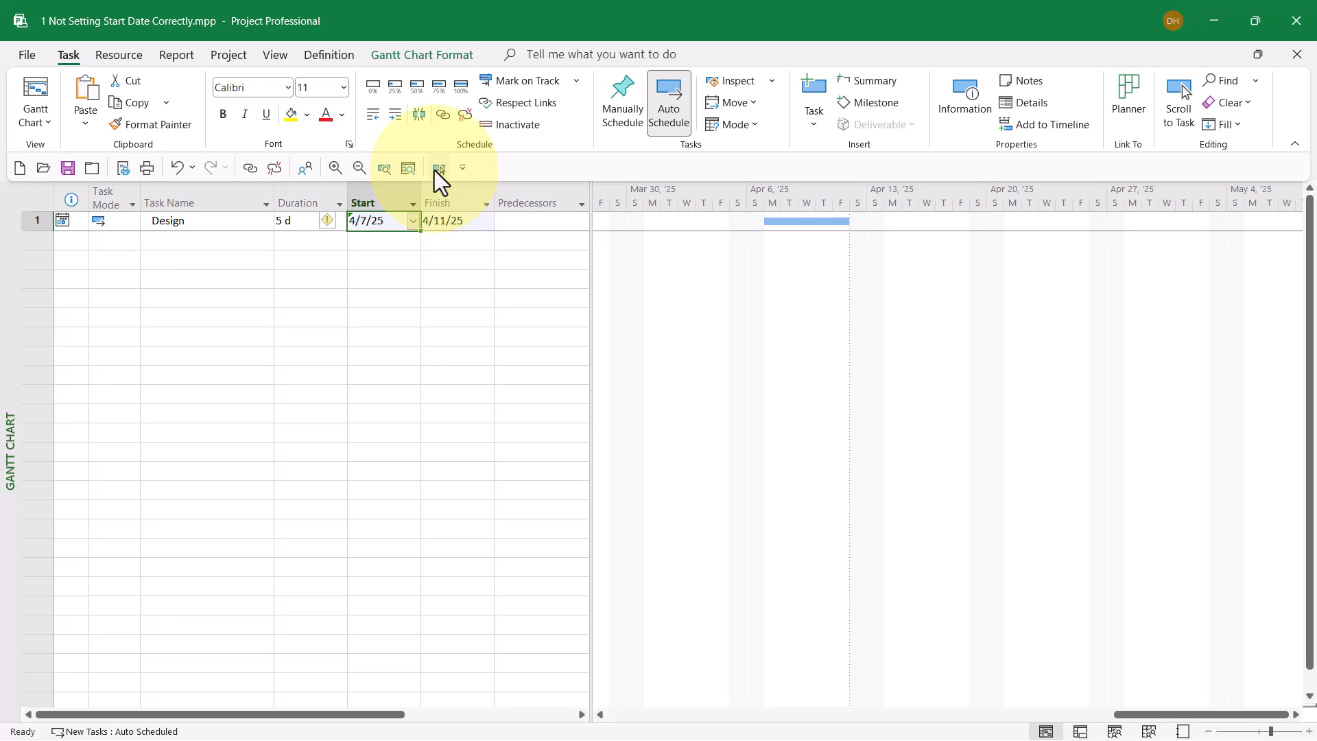
key("ctrl+z")
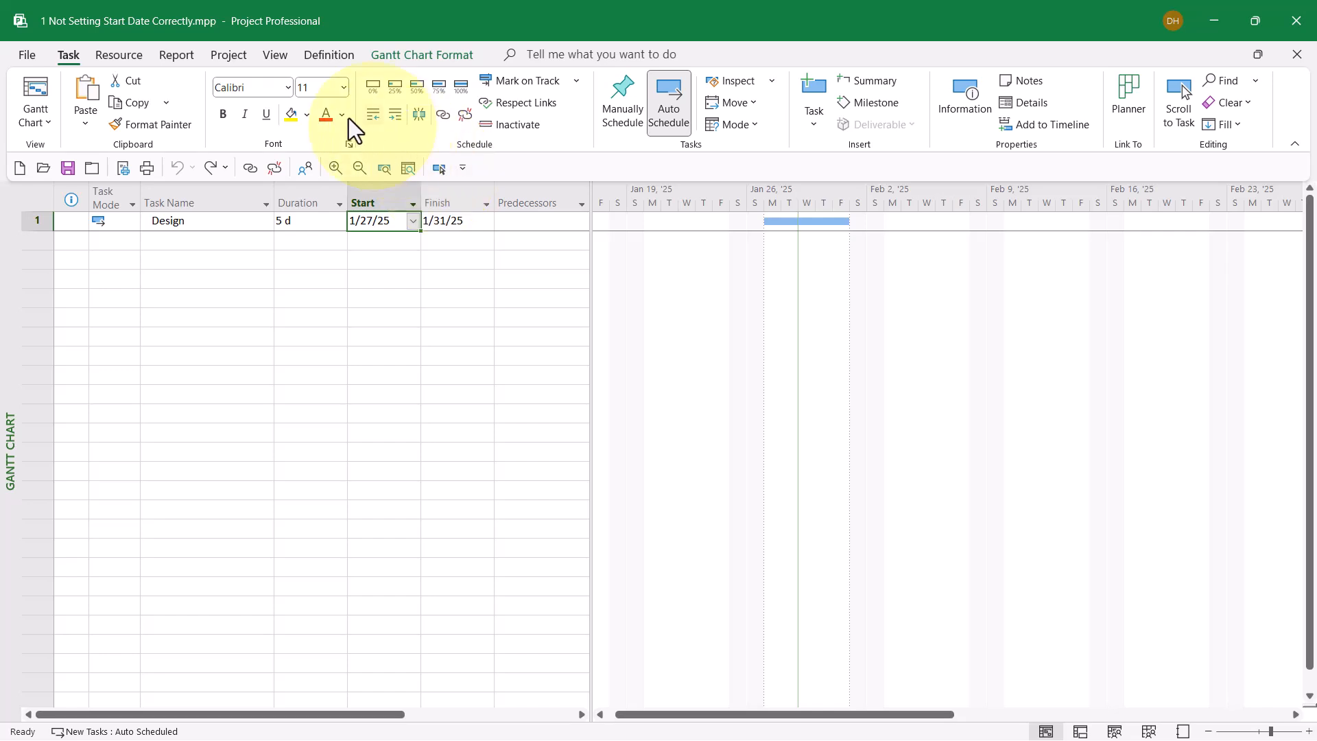
- Set the project's start date to 4/7/2025 in the Project Information
left_click(233, 59)
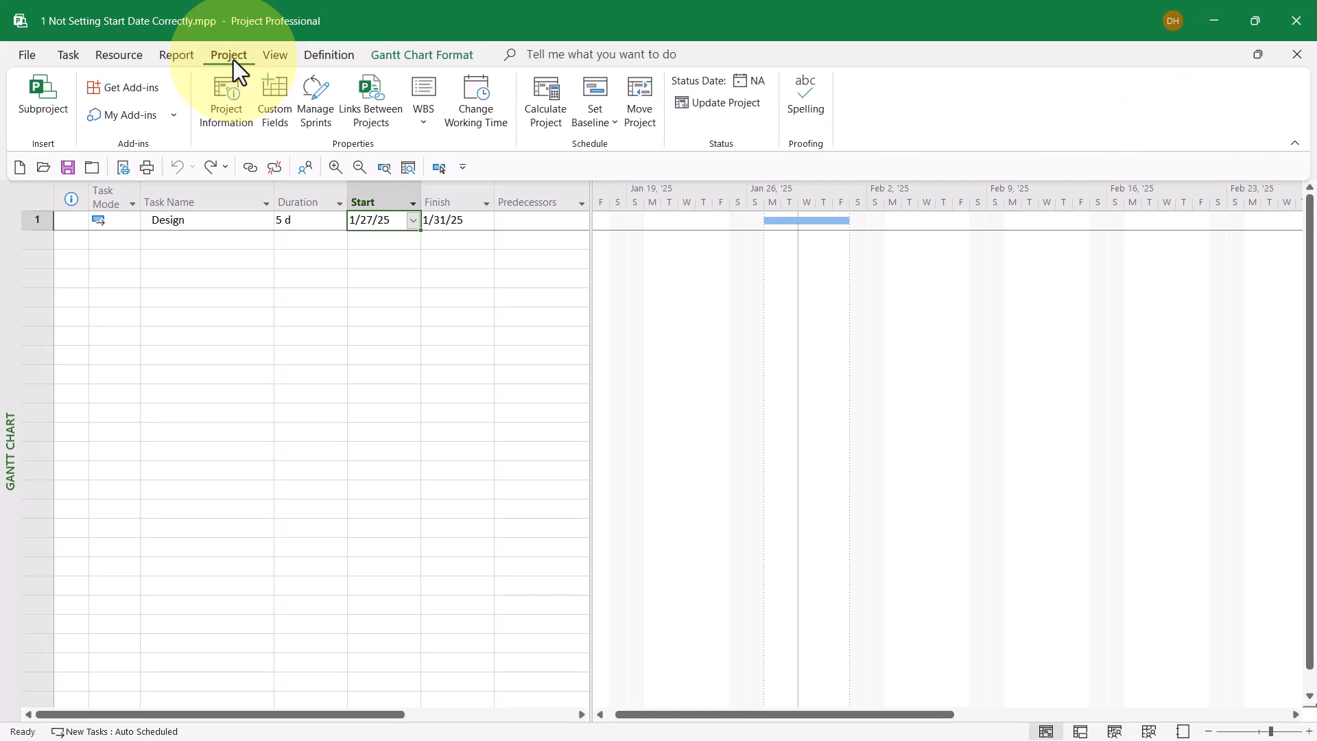
left_click(210, 100)
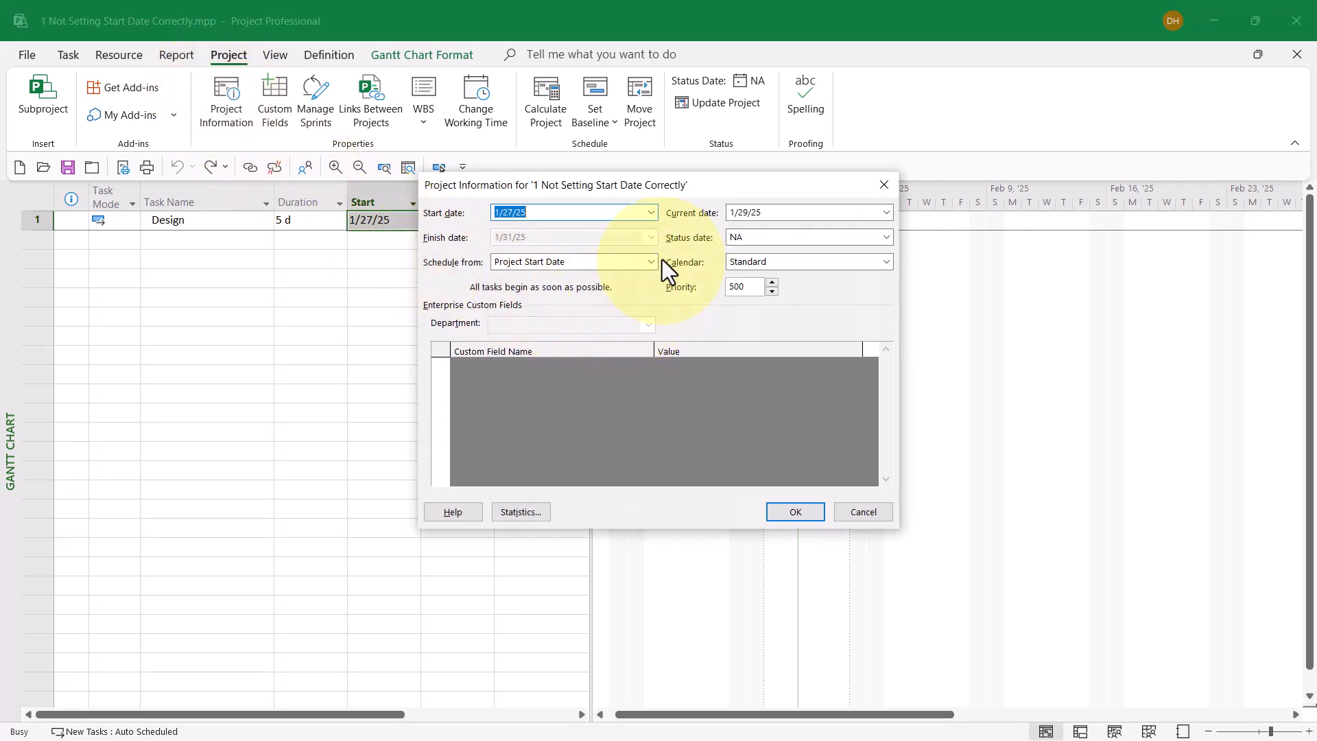
left_click(652, 212)
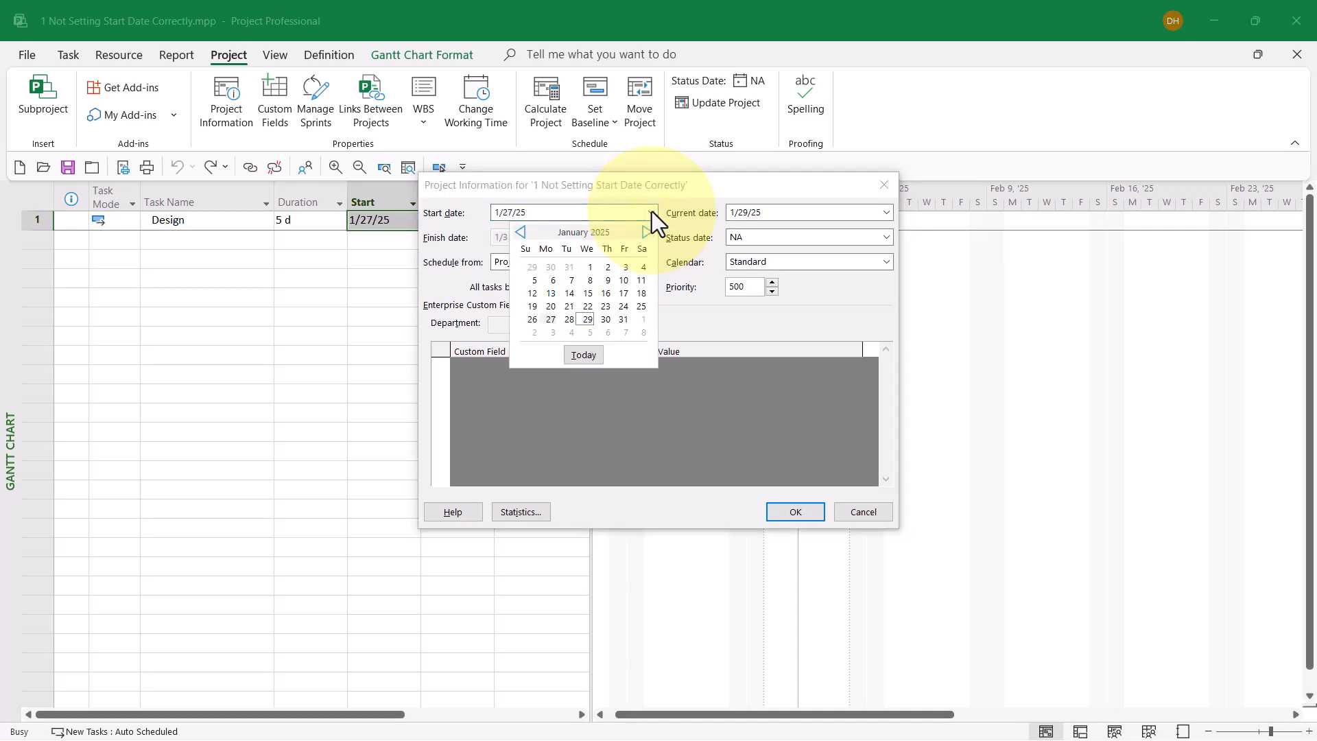
left_click(648, 231)
left_click(647, 232)
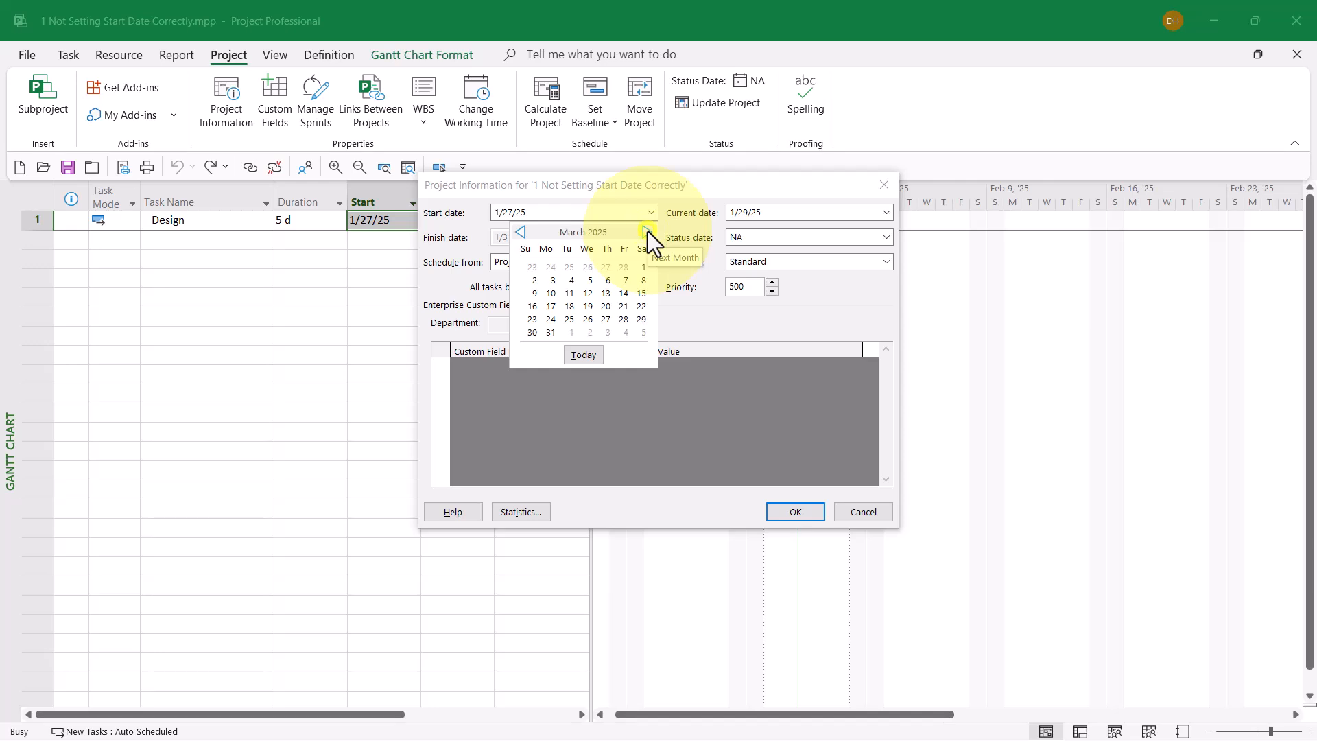
left_click(648, 232)
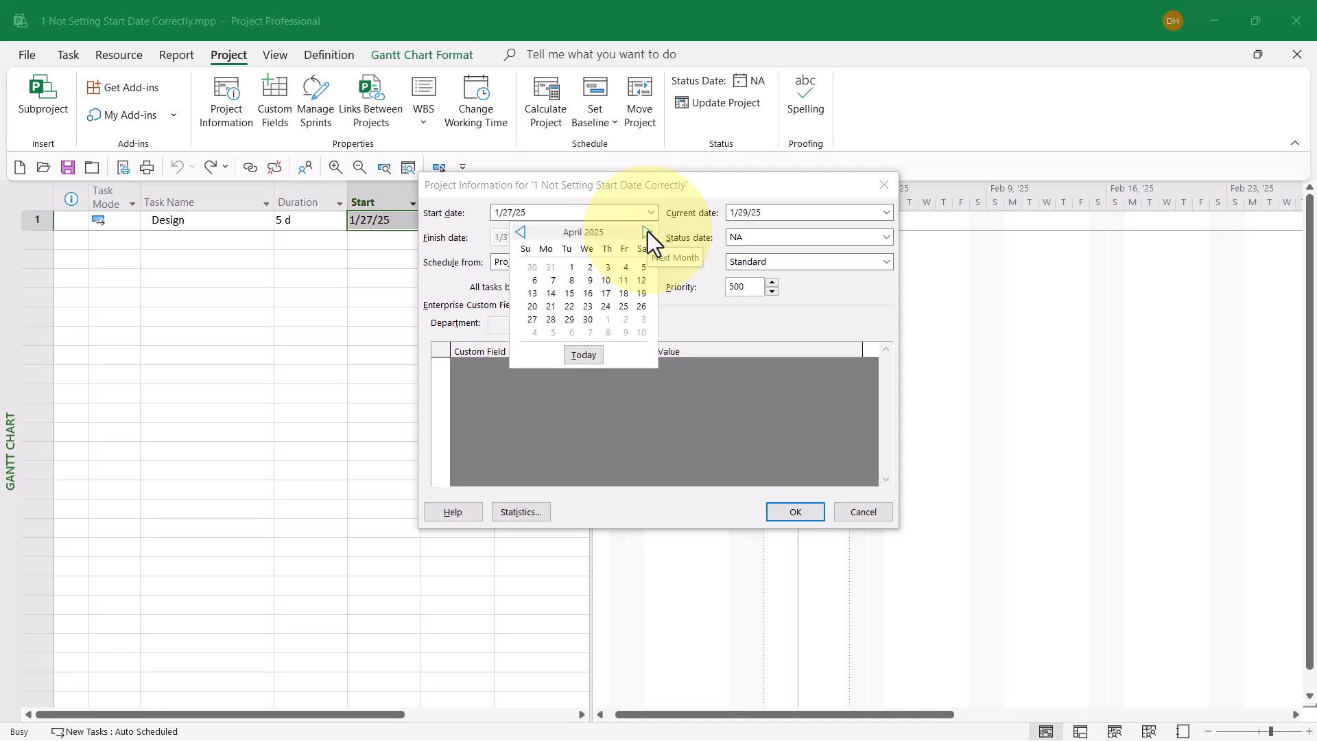
left_click(553, 283)
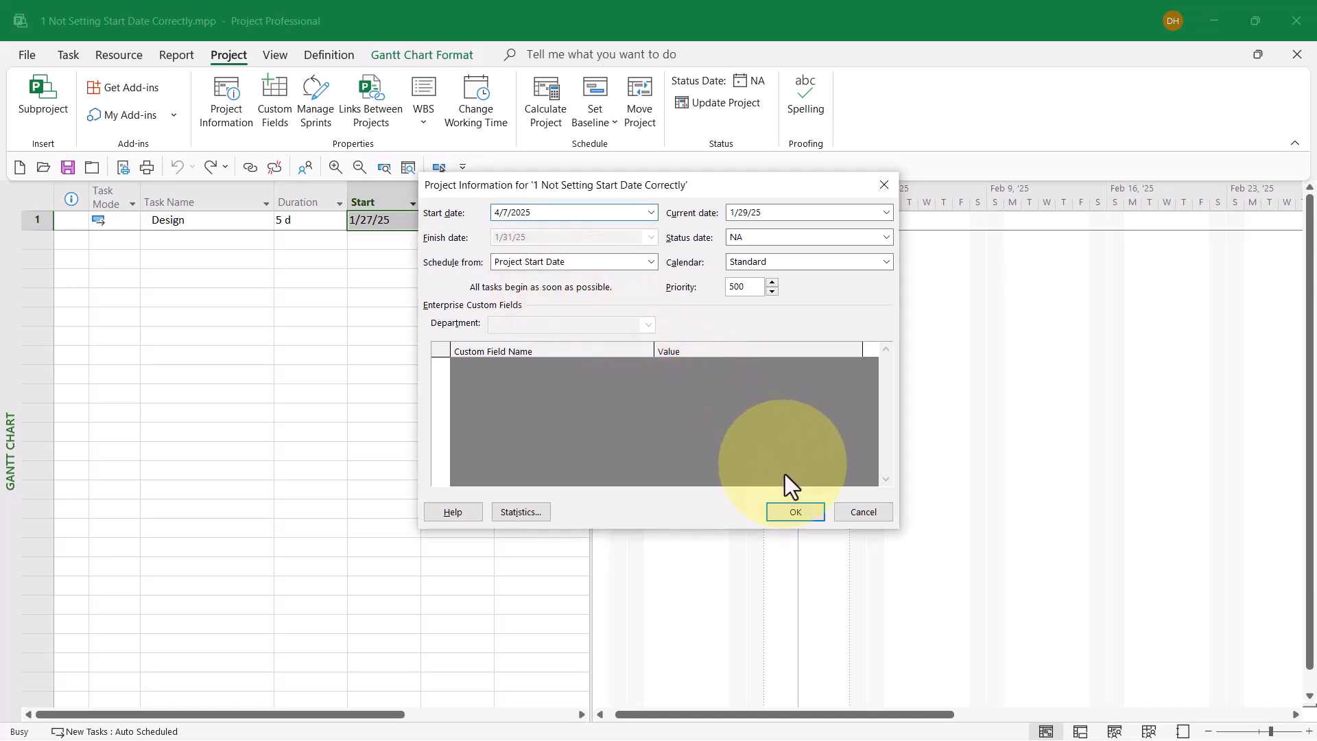
left_click(793, 511)
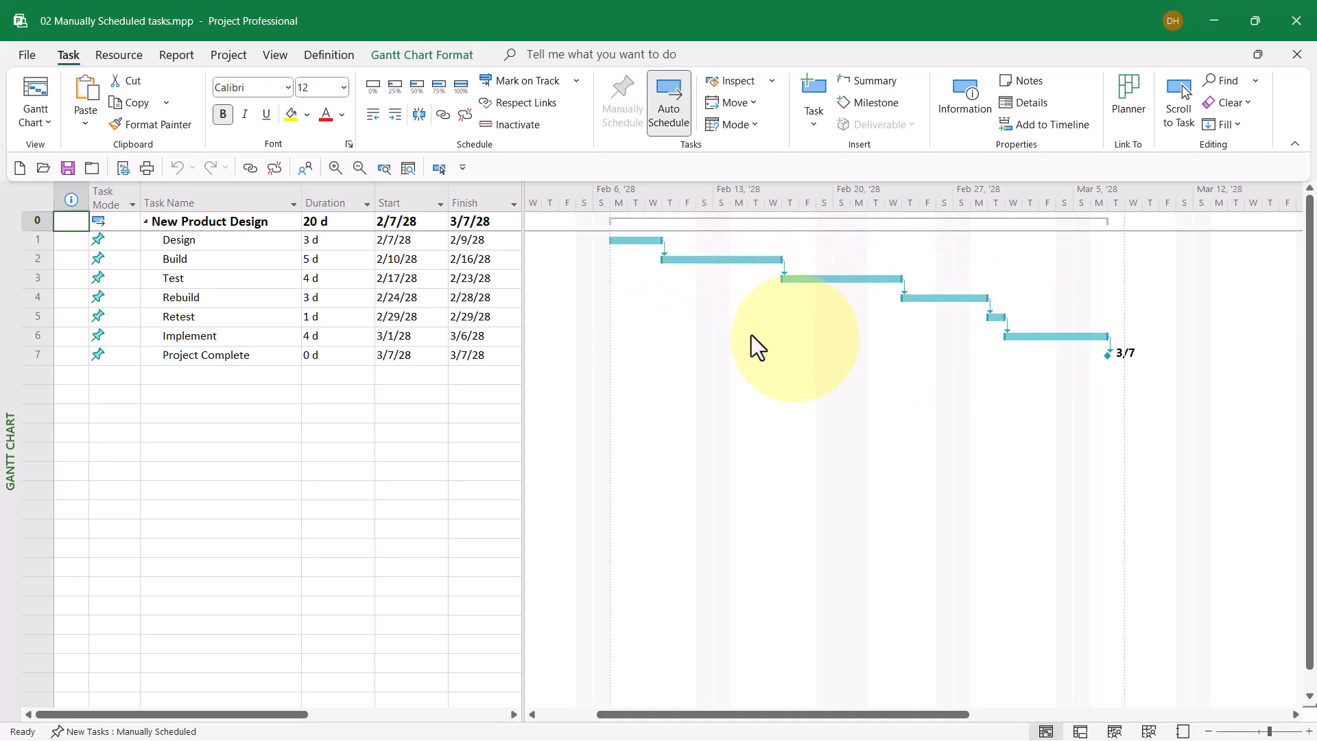
- Try a duration of 5 days for the manually scheduled Design task and undo the change
left_click(237, 247)
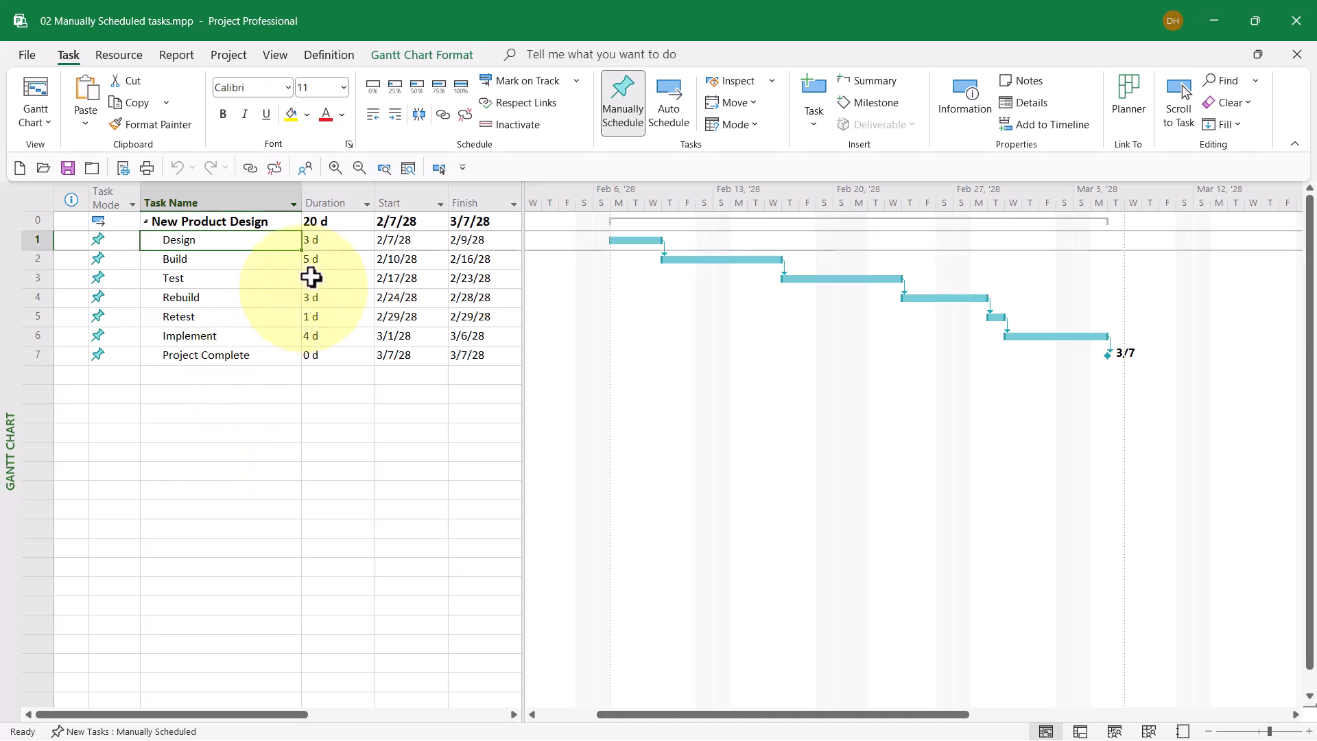
left_click(333, 241)
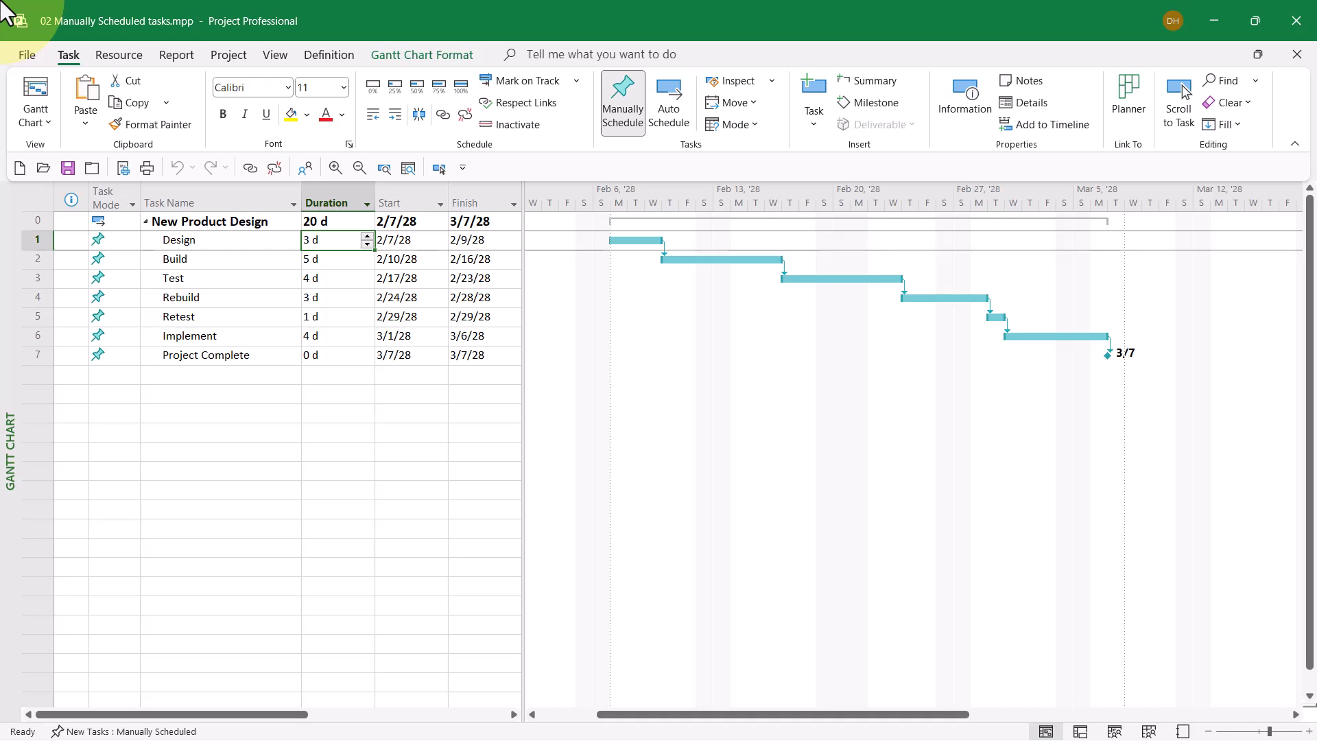
type("5")
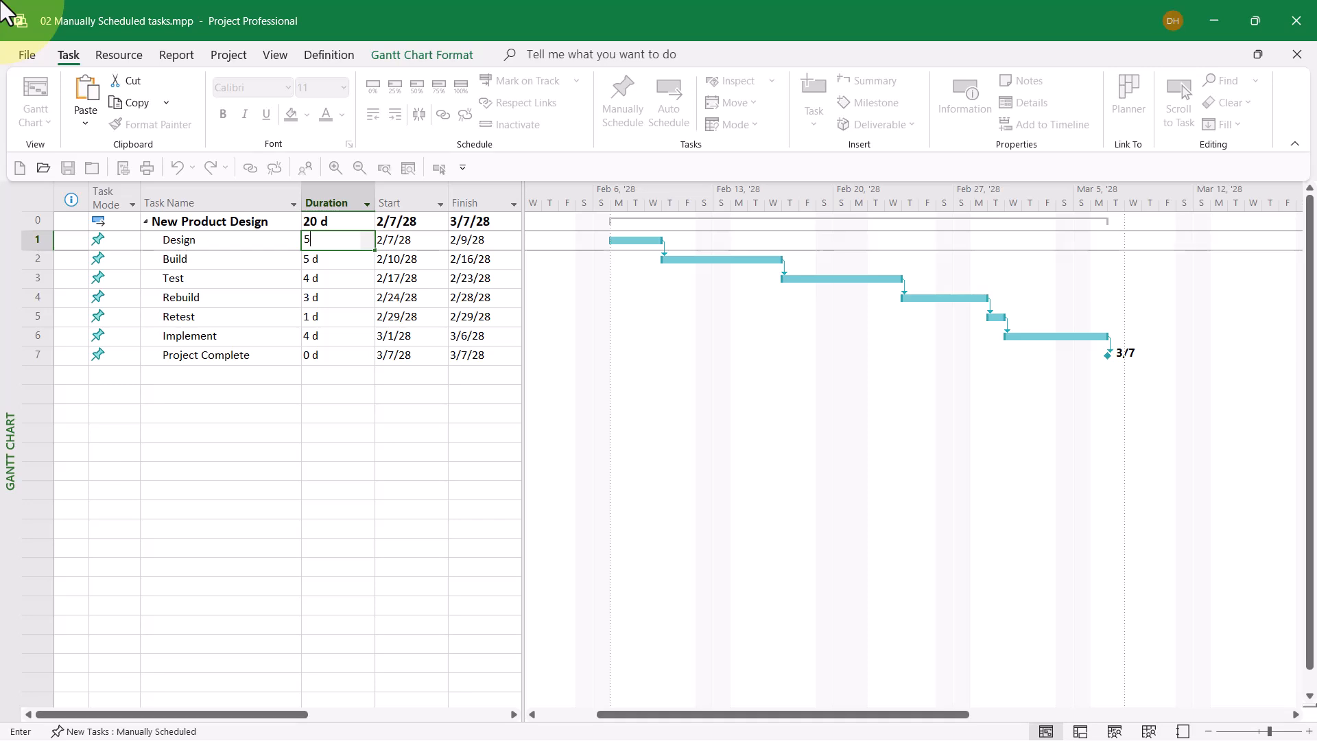
key("Return")
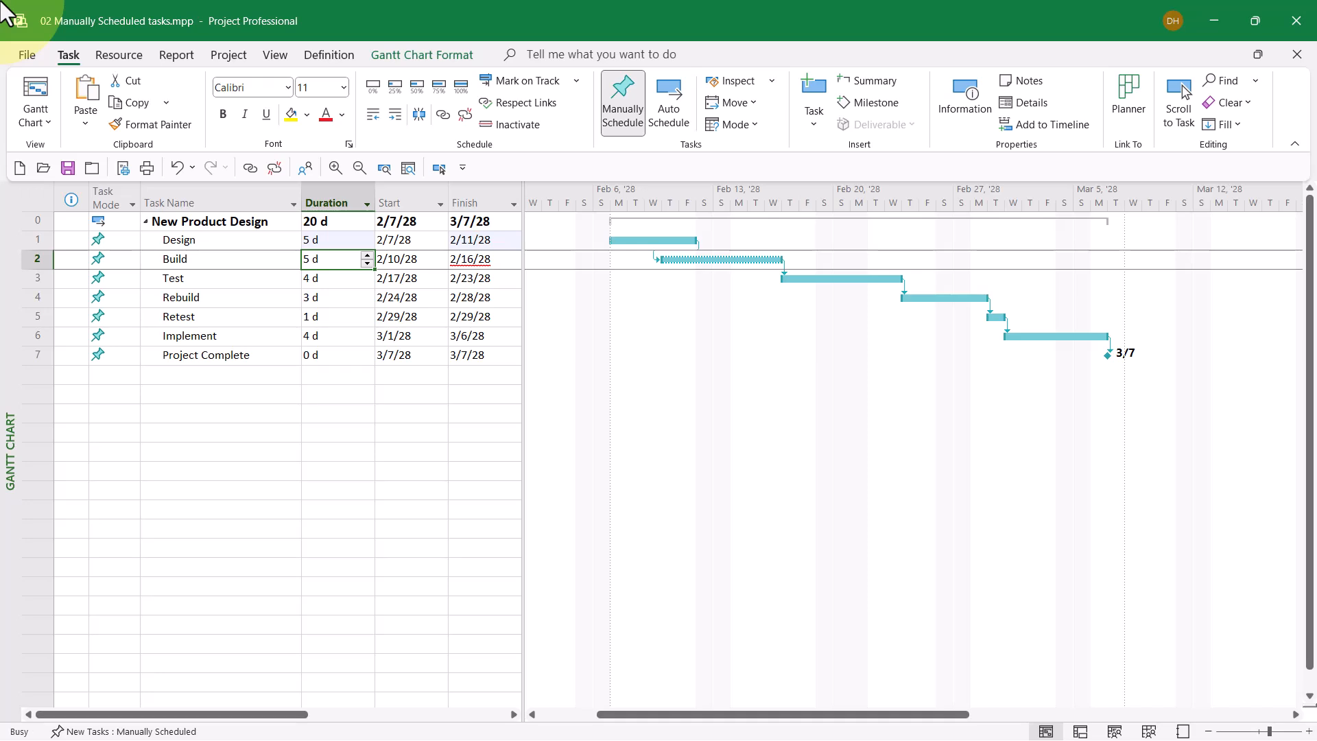
key("ctrl+z")
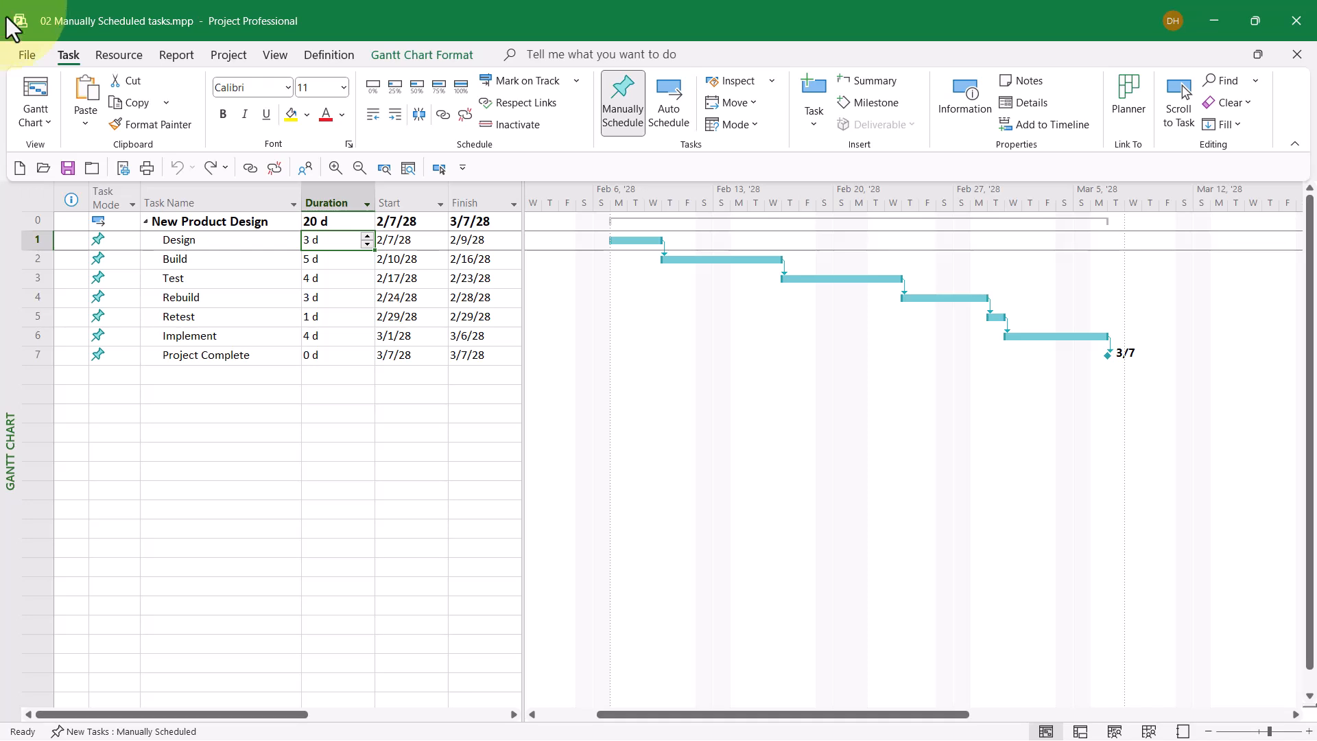
- Make new tasks Auto Scheduled and switch all existing tasks from Design through Project Complete to Auto Schedule
left_click(72, 219)
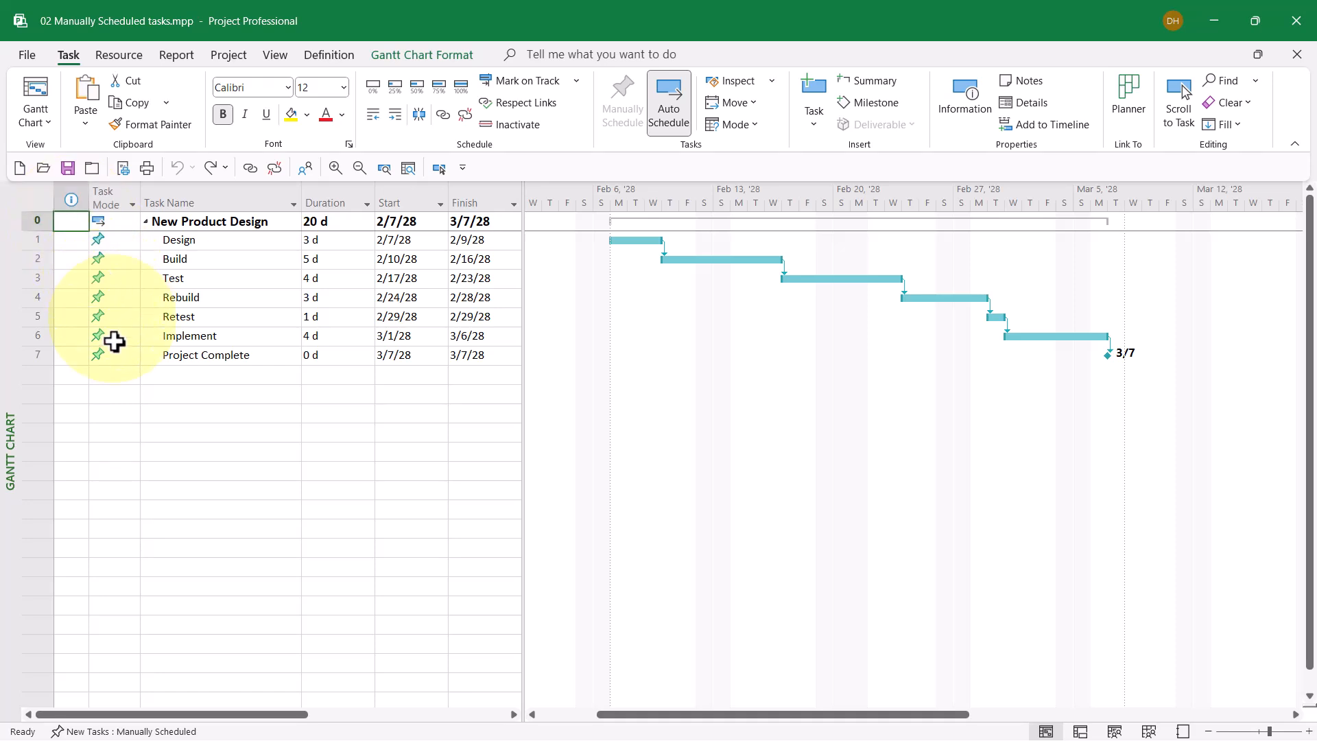
left_click(98, 731)
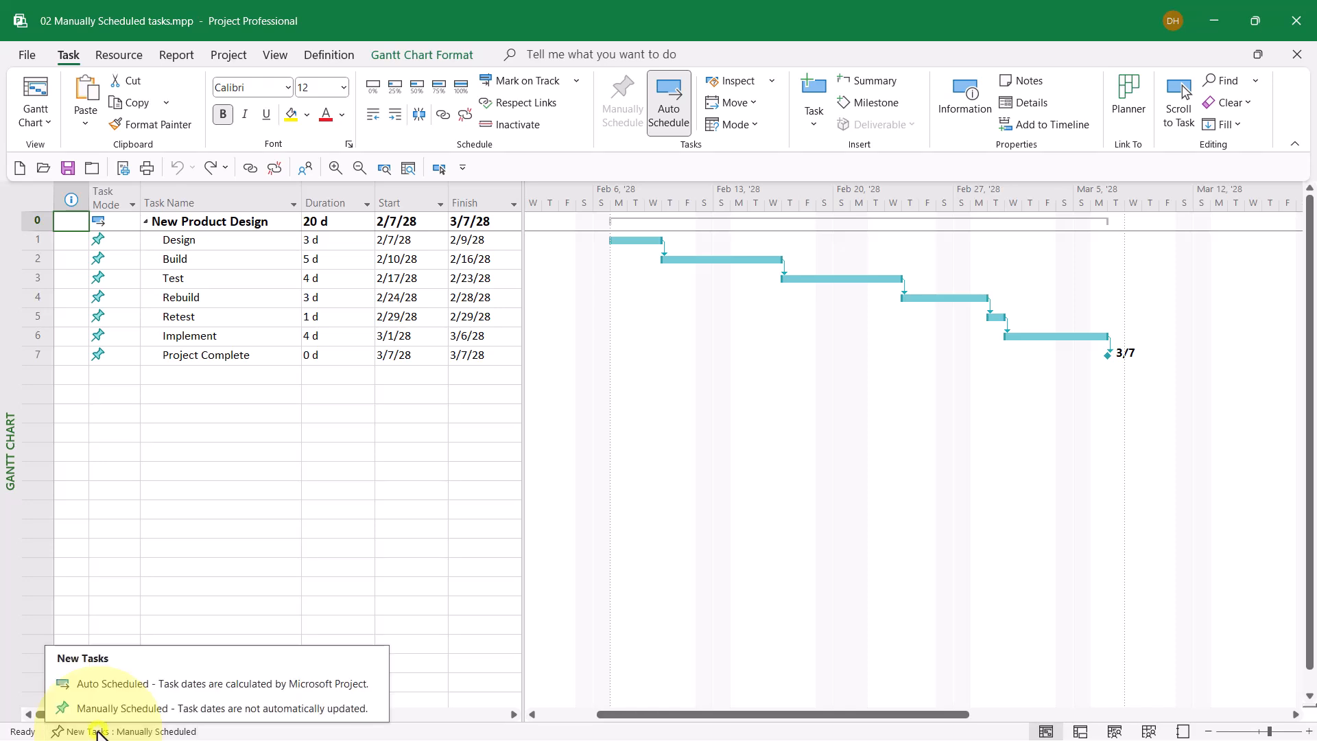
left_click(108, 680)
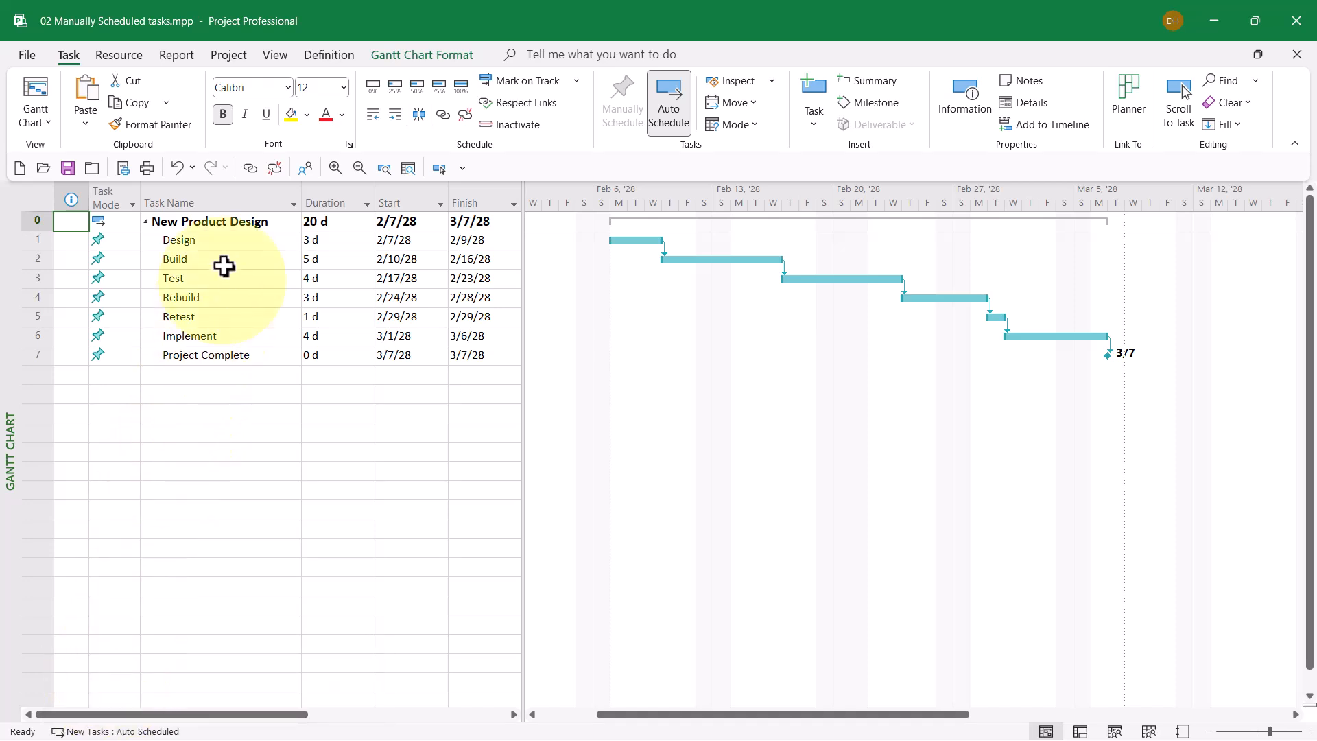
left_click_drag(231, 235, 212, 365)
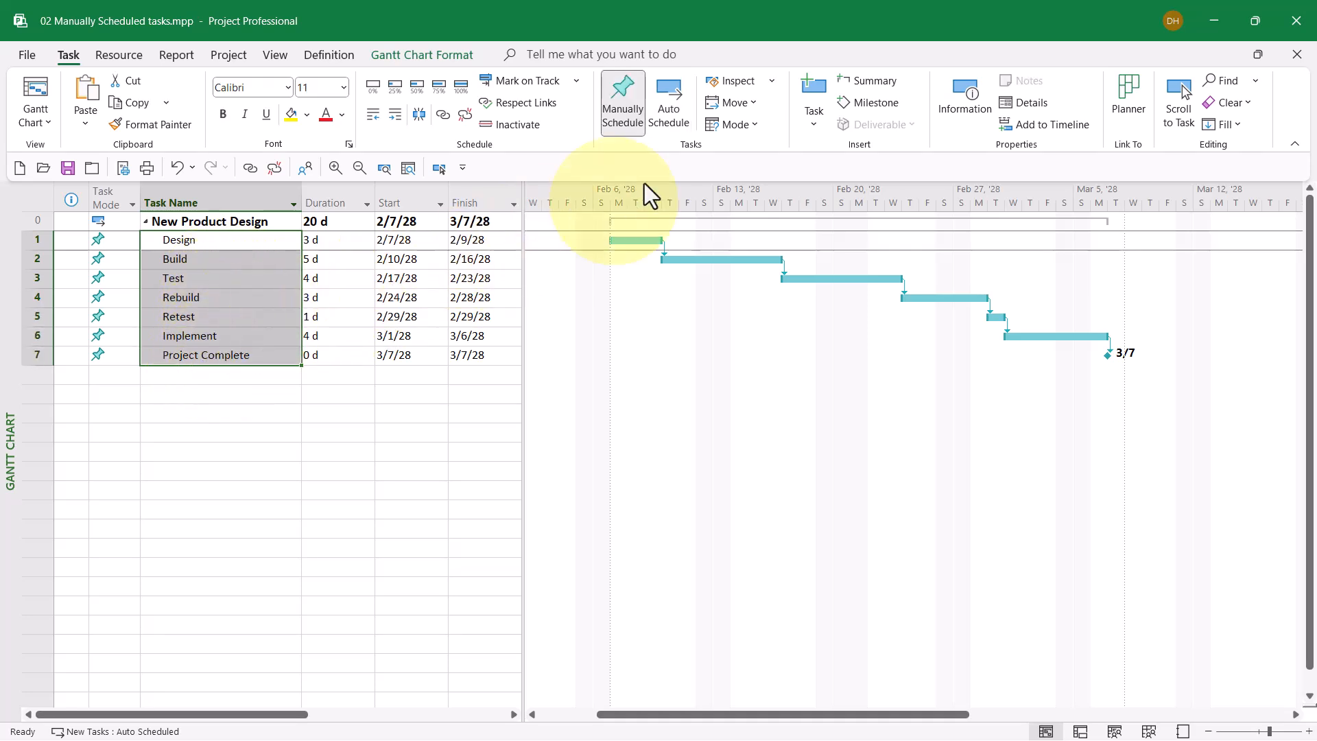
left_click(676, 92)
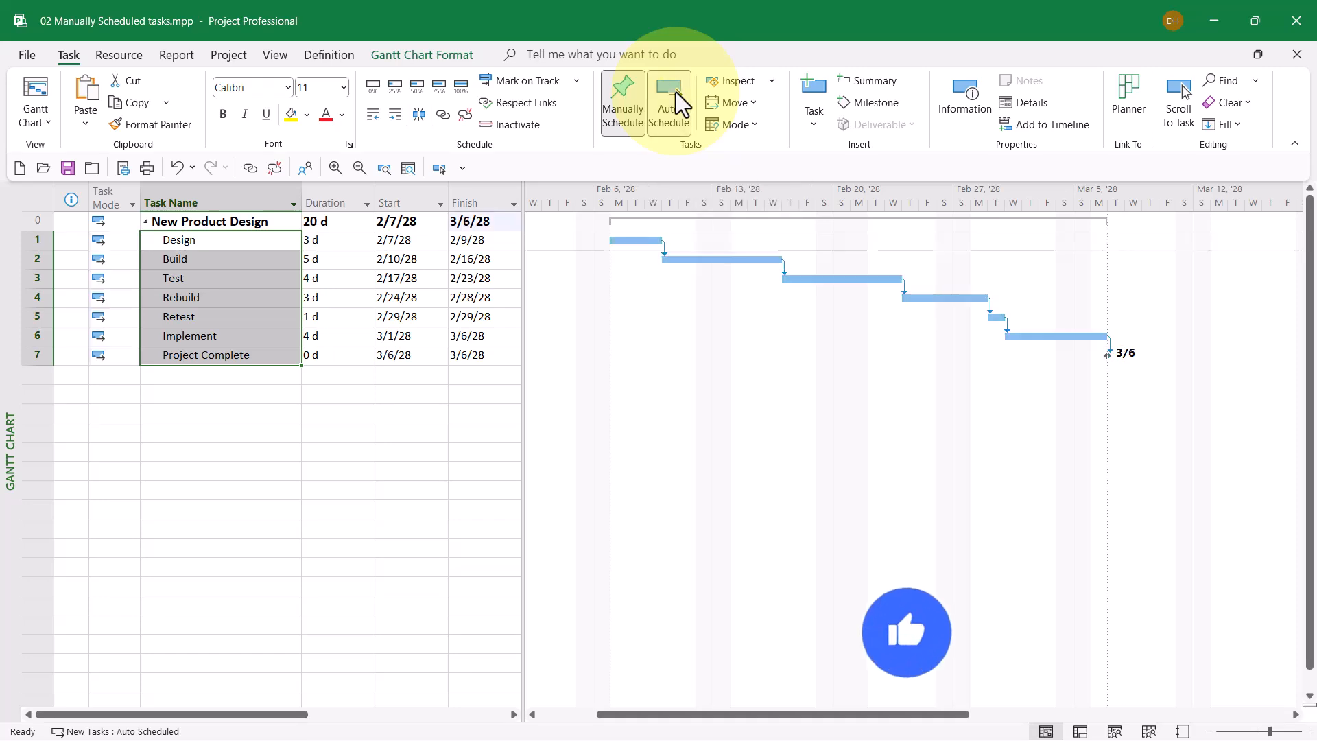
- Set the duration of the auto-scheduled Design task to 5 days
left_click(327, 240)
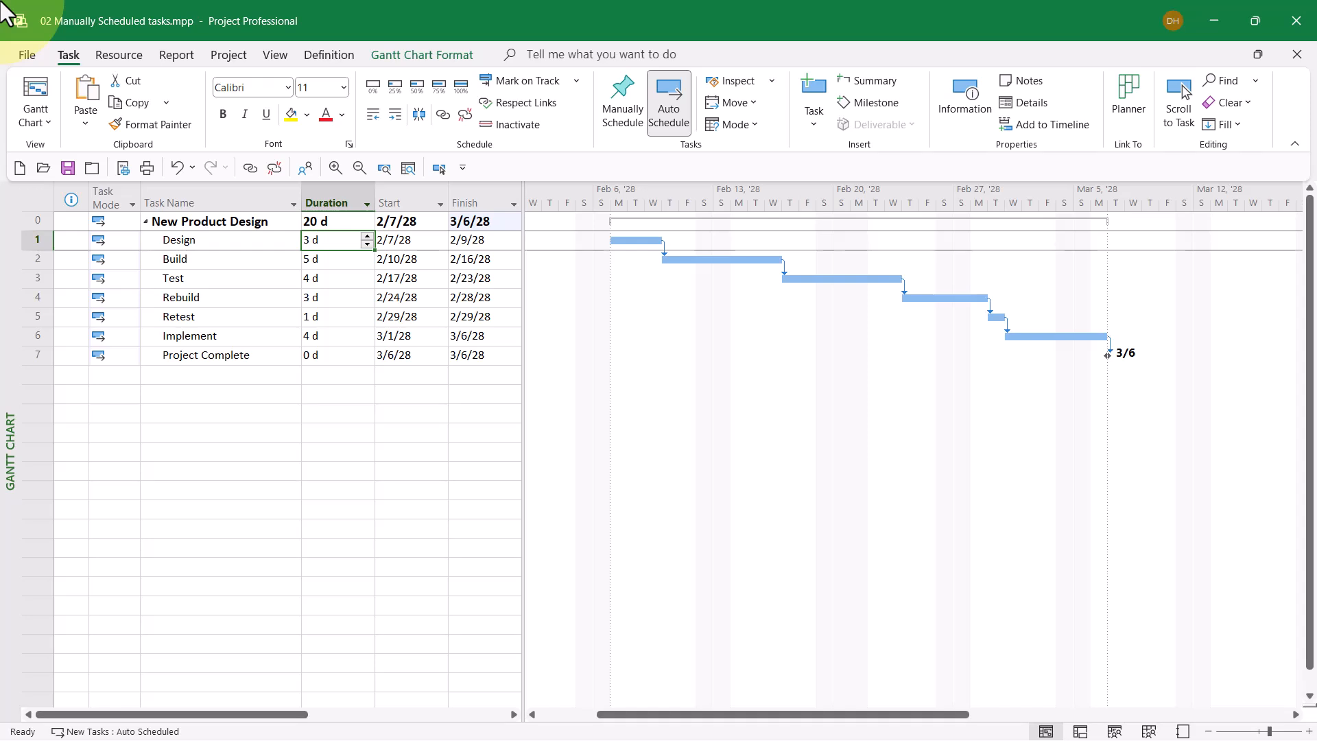
type("5")
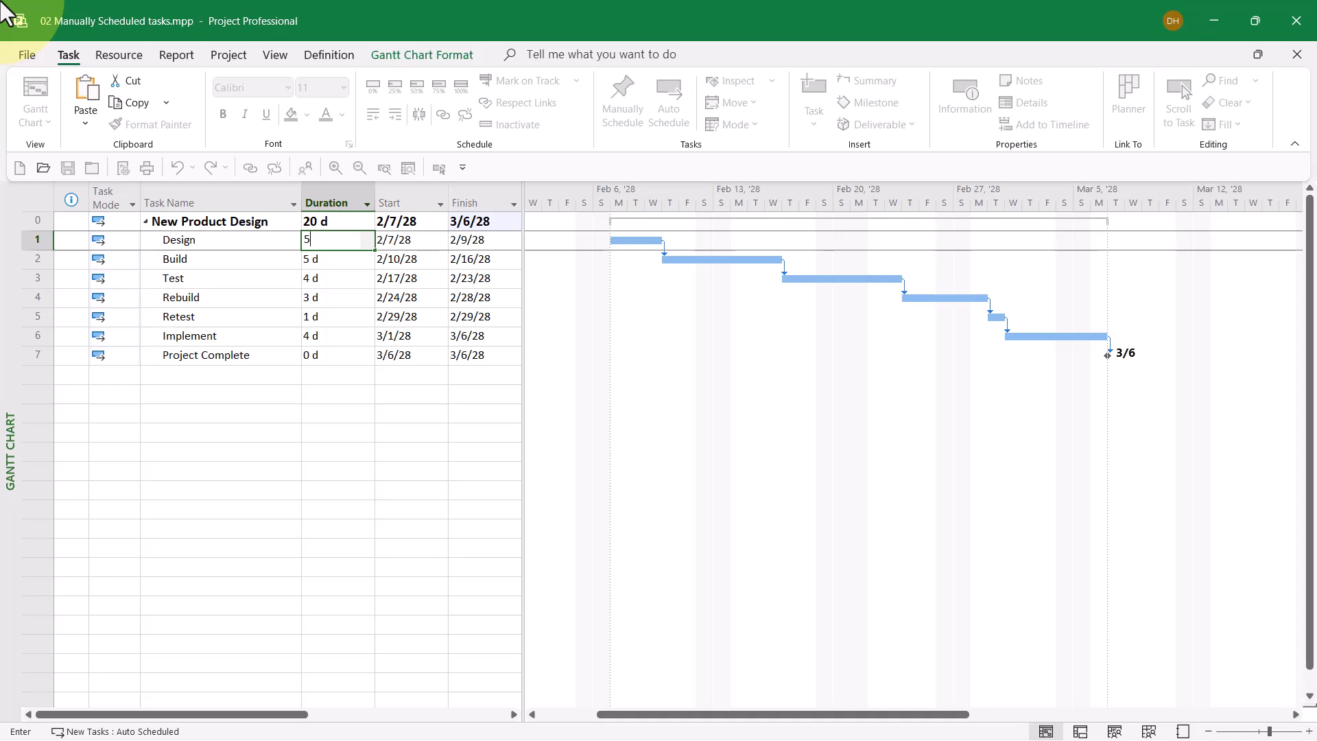
key("Return")
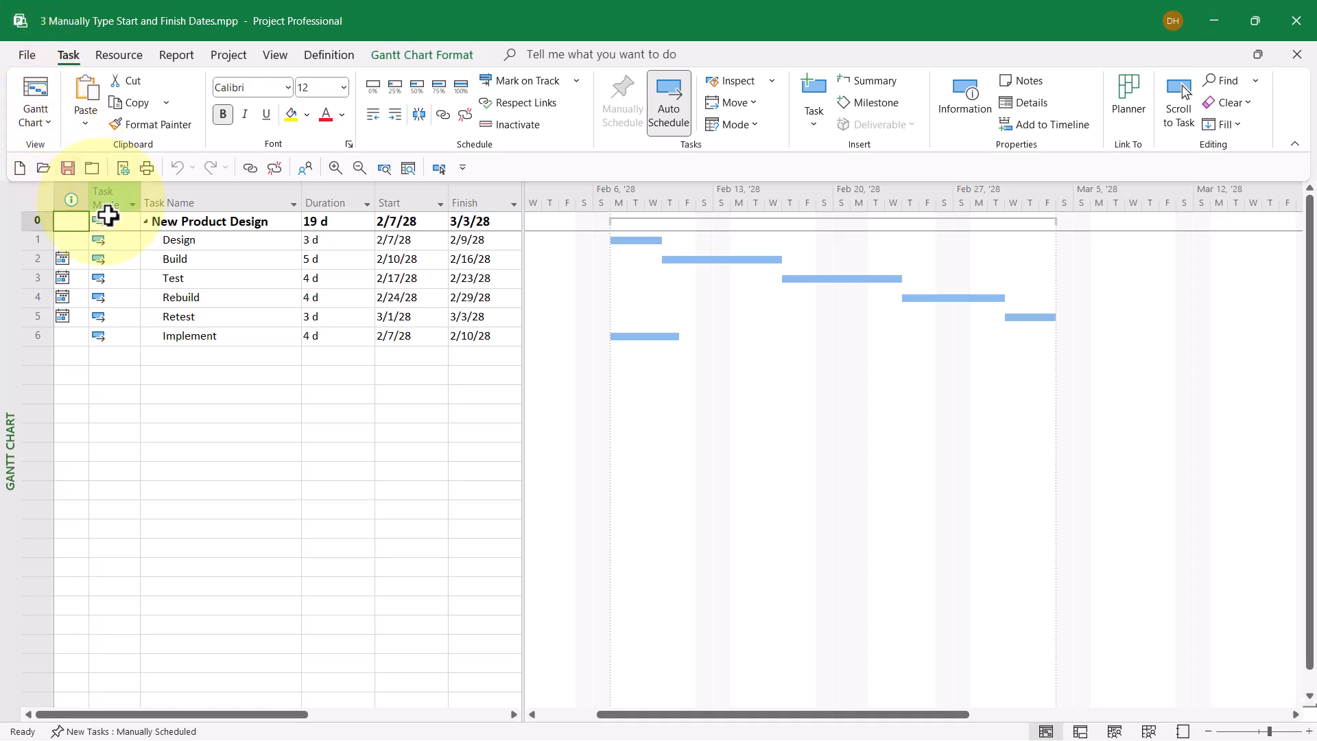
left_click(213, 262)
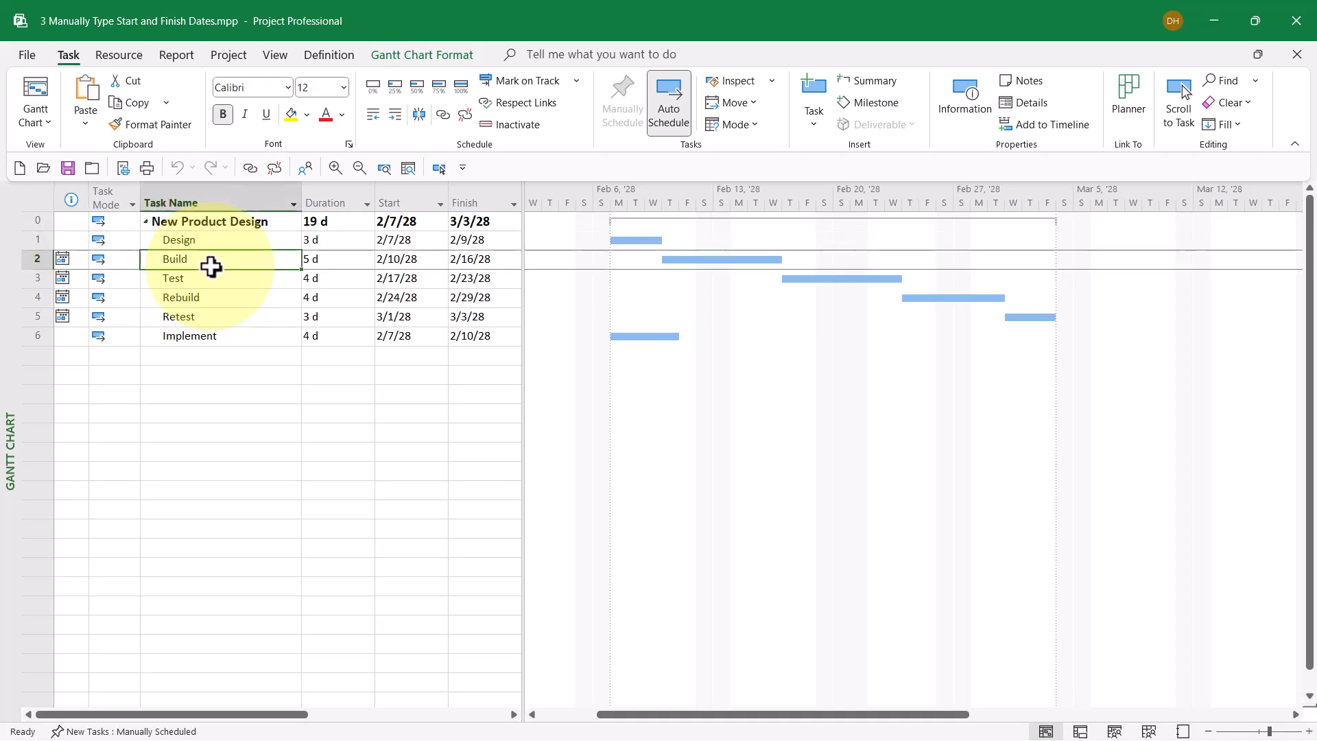
left_click(210, 280)
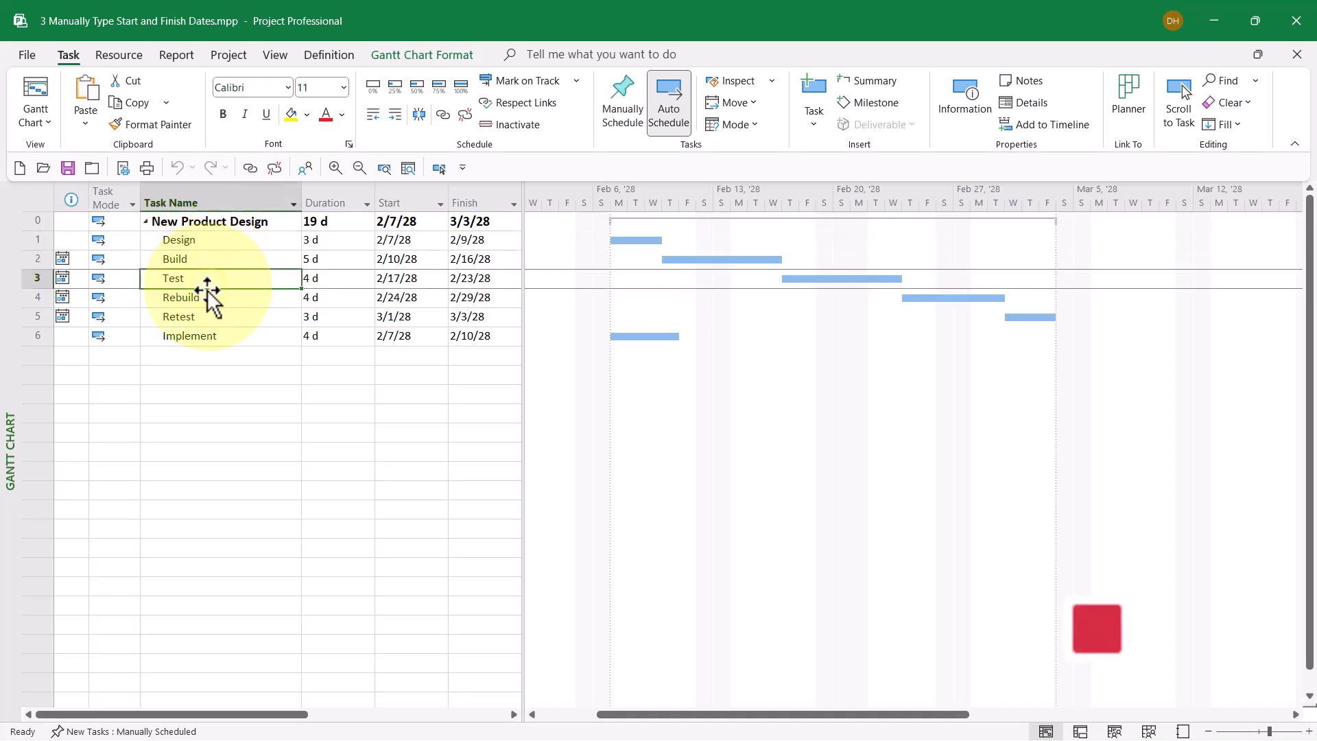
left_click(203, 299)
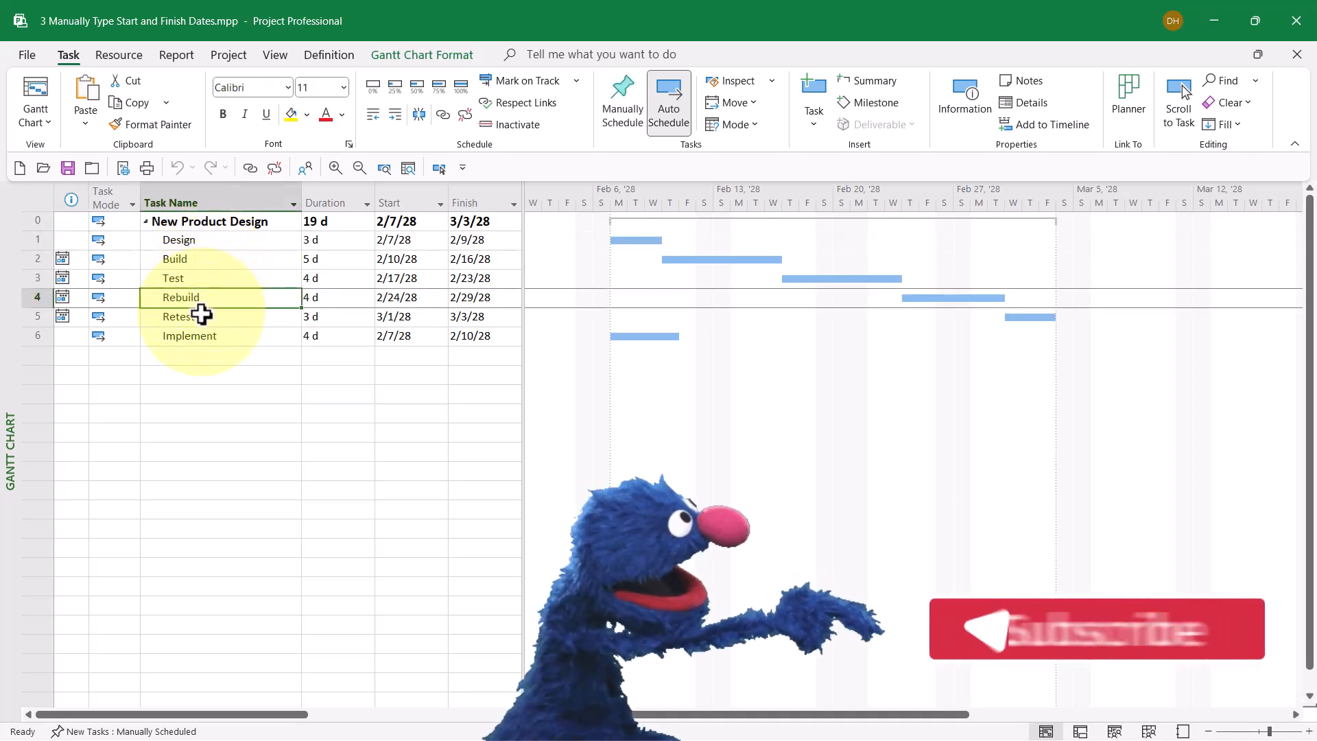
left_click(201, 317)
- Set the start date of the Implement task to 3/6/28, moving it without adding a link to Retest
left_click(196, 338)
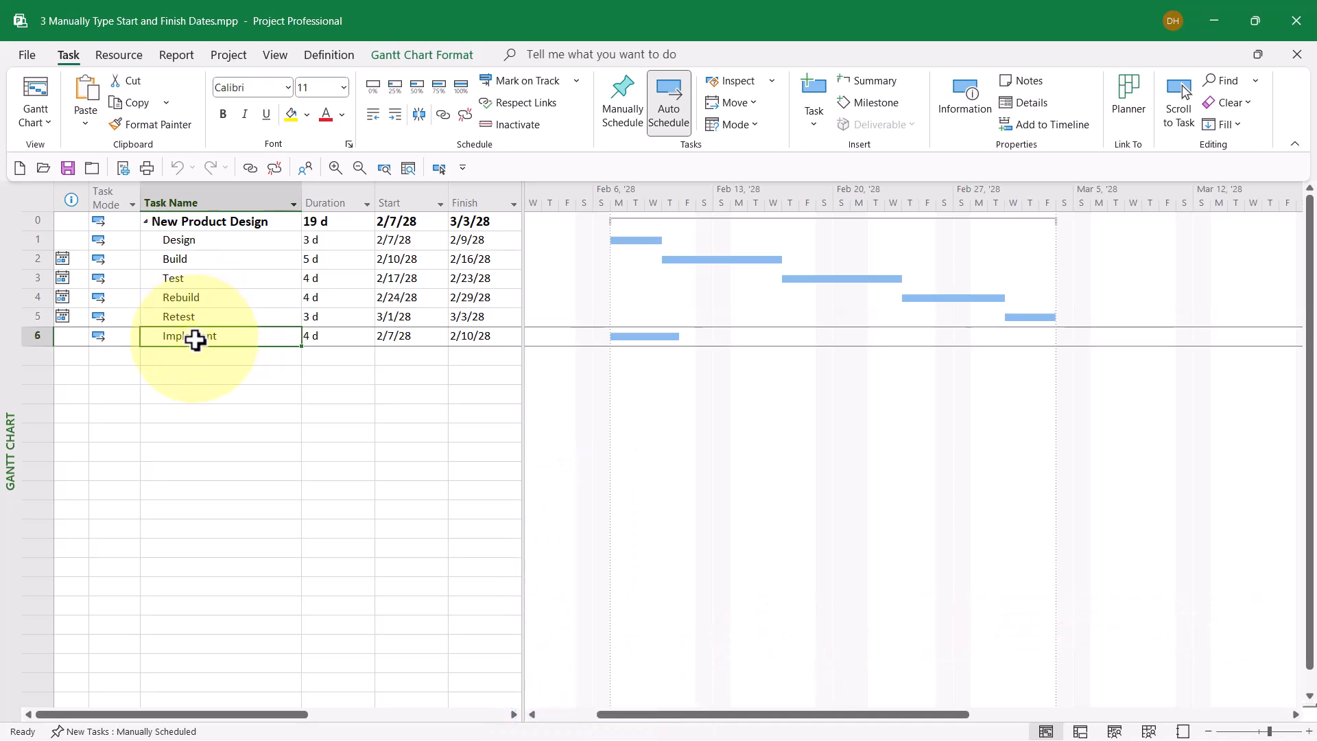
left_click(400, 338)
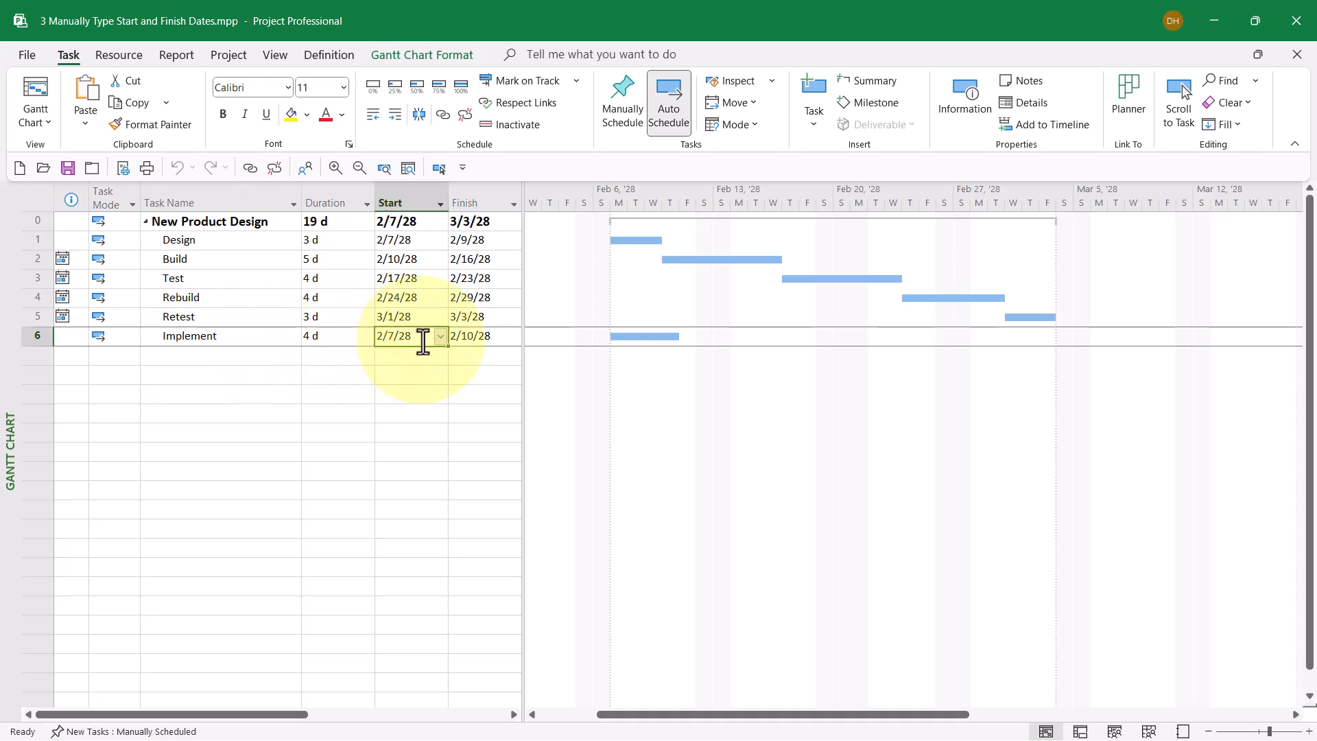
left_click(437, 336)
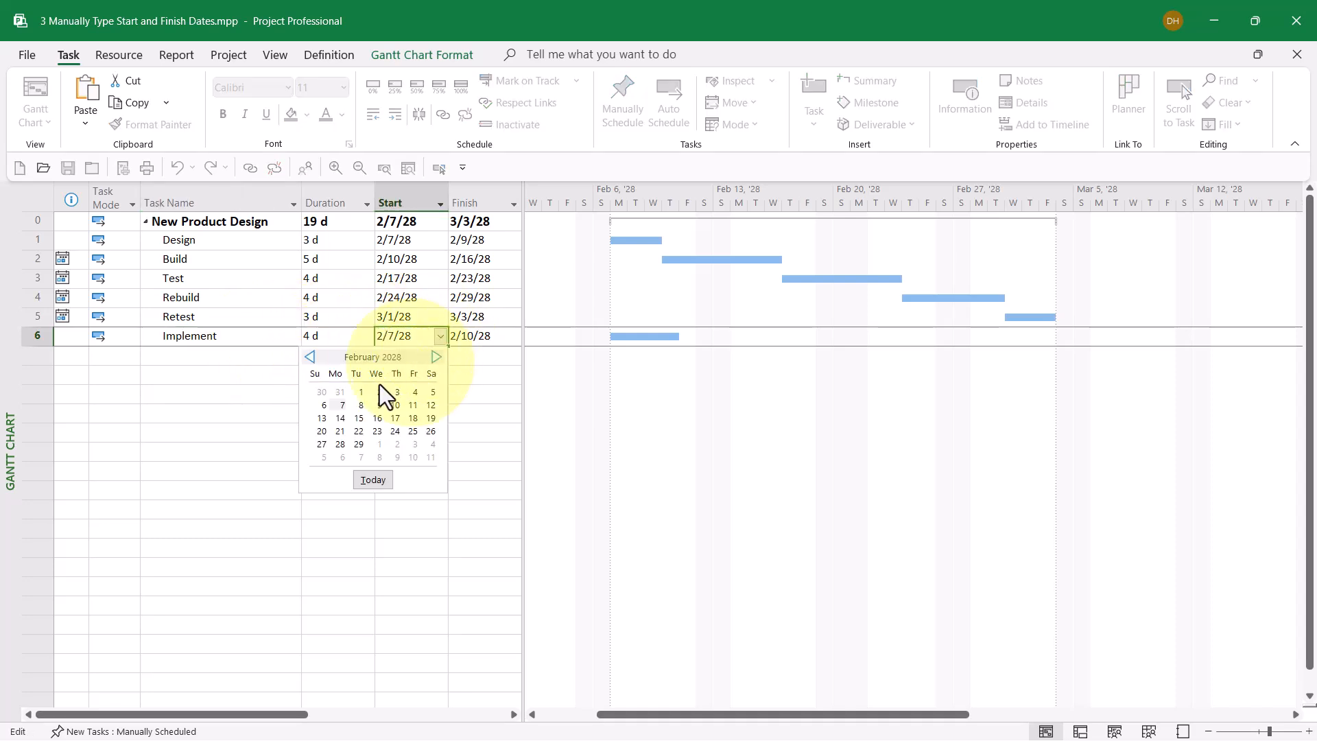
left_click(343, 457)
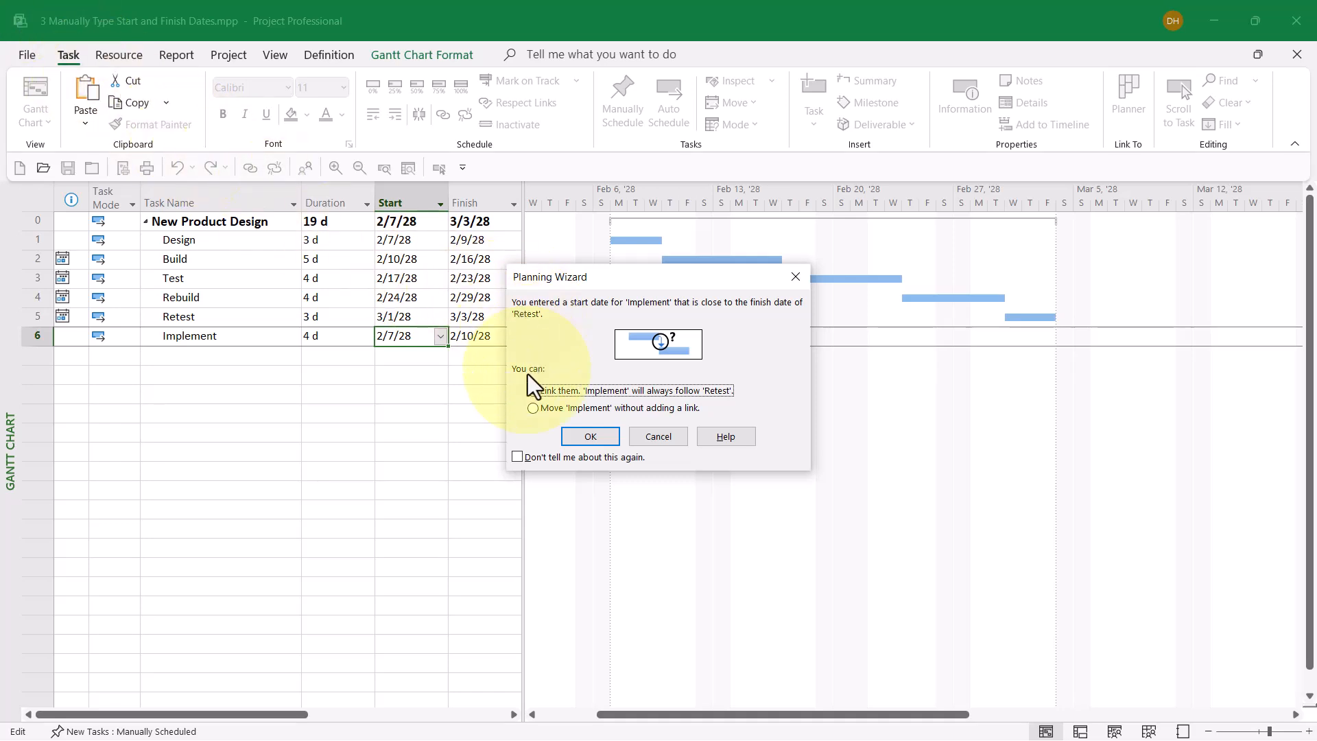
left_click(532, 408)
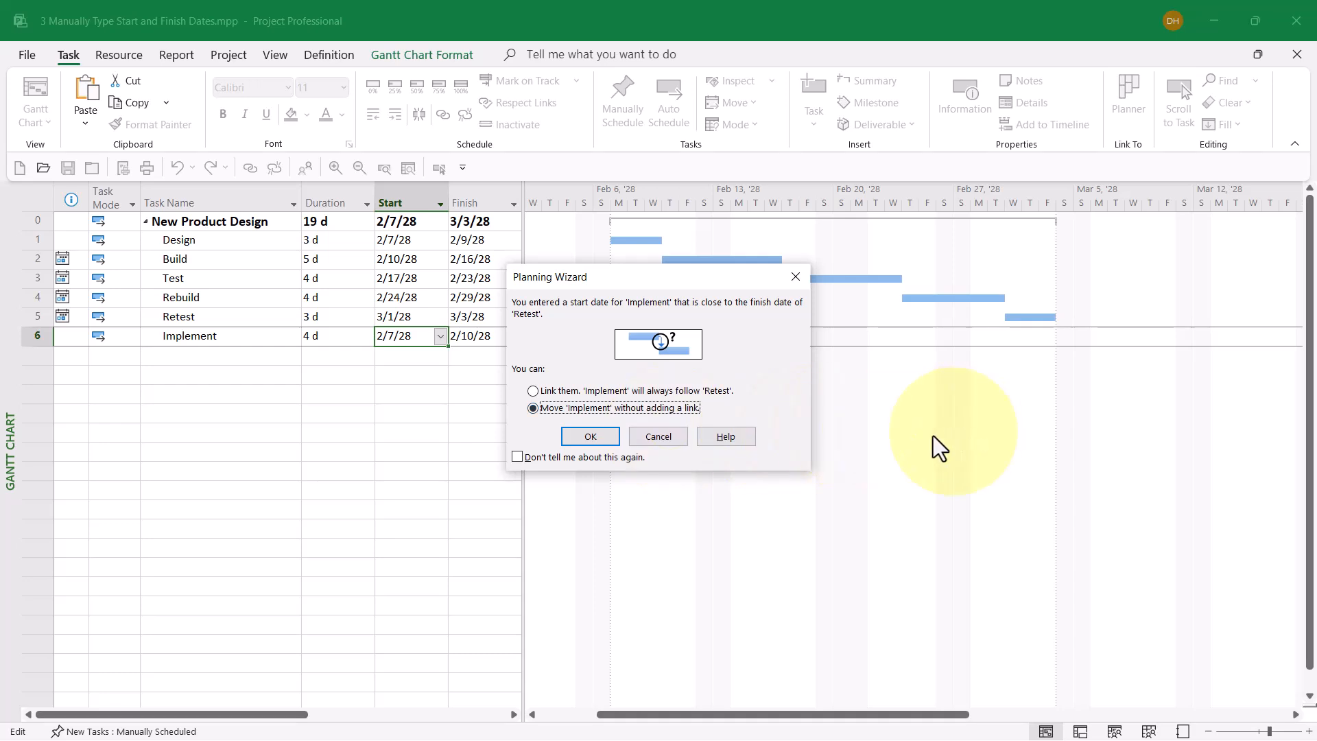
left_click(593, 441)
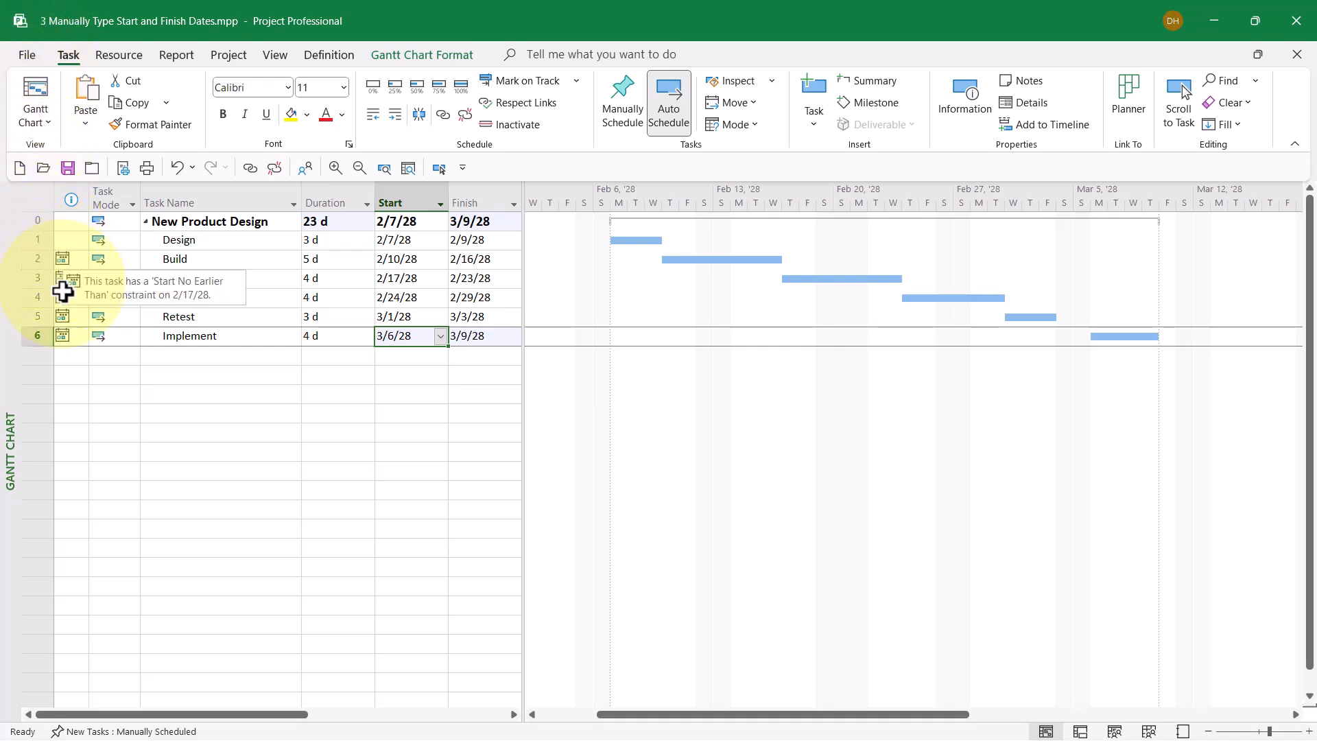
mouse_move(57, 336)
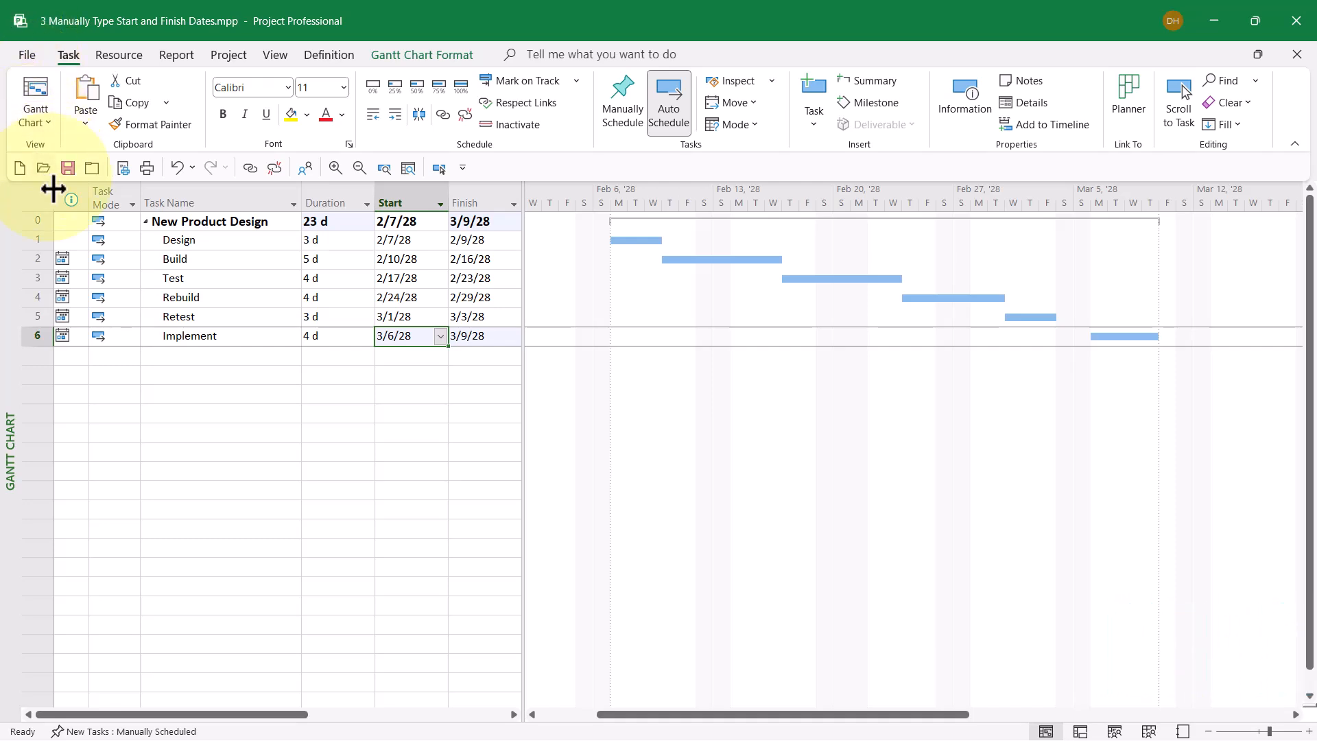
- Try a duration of 5 days for the unlinked Design task and undo the change
left_click(312, 241)
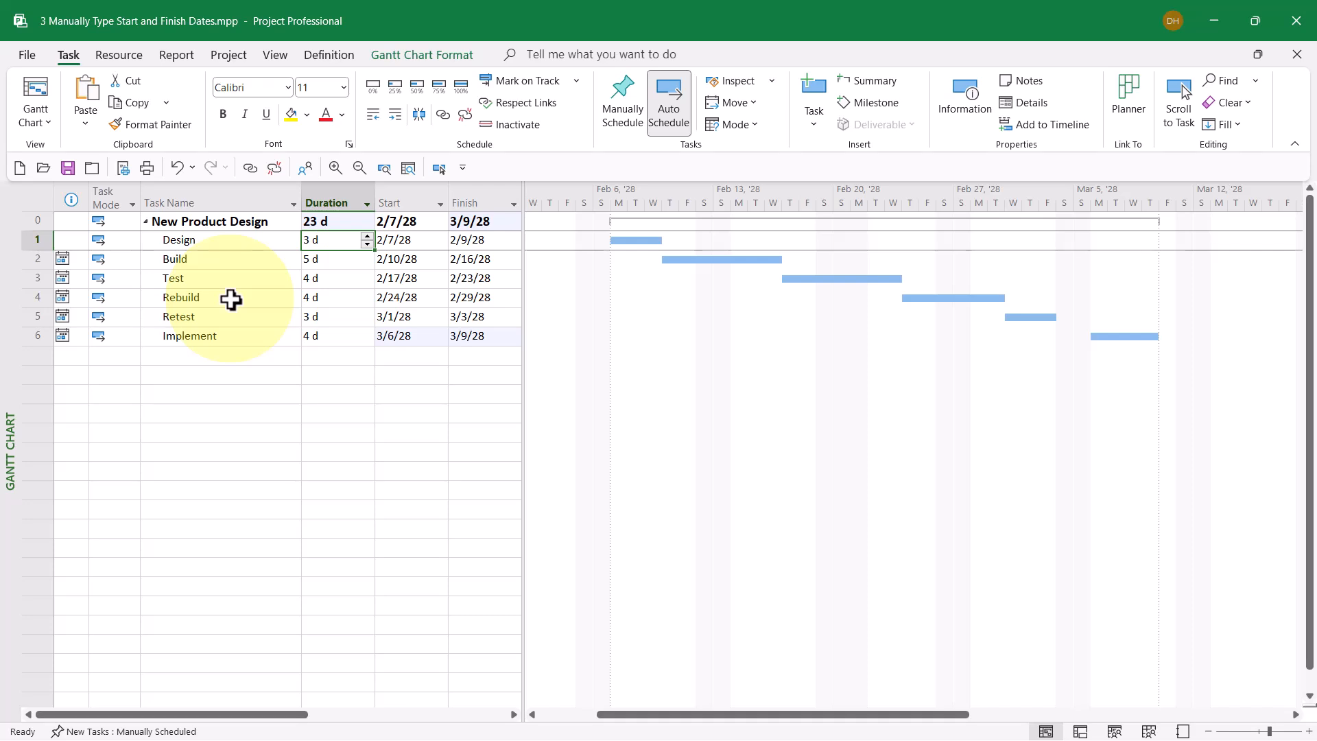
type("5")
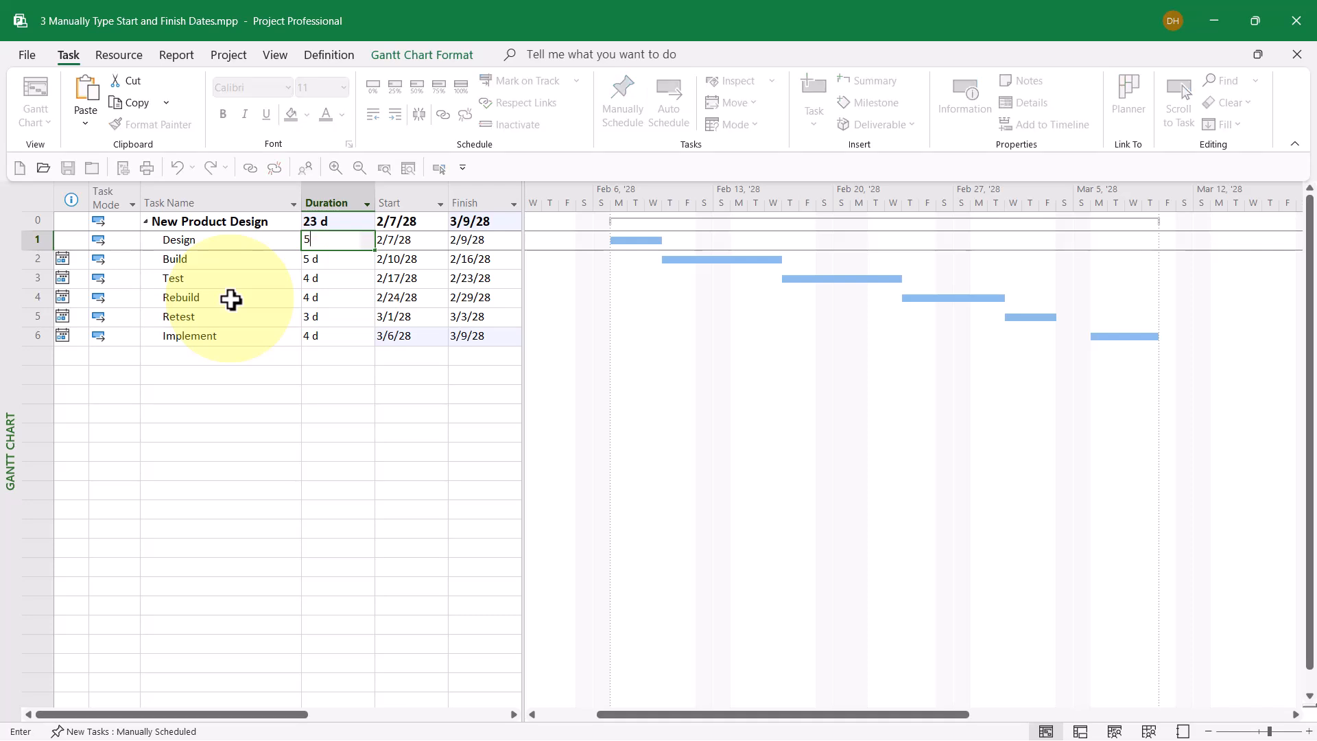
key("Return")
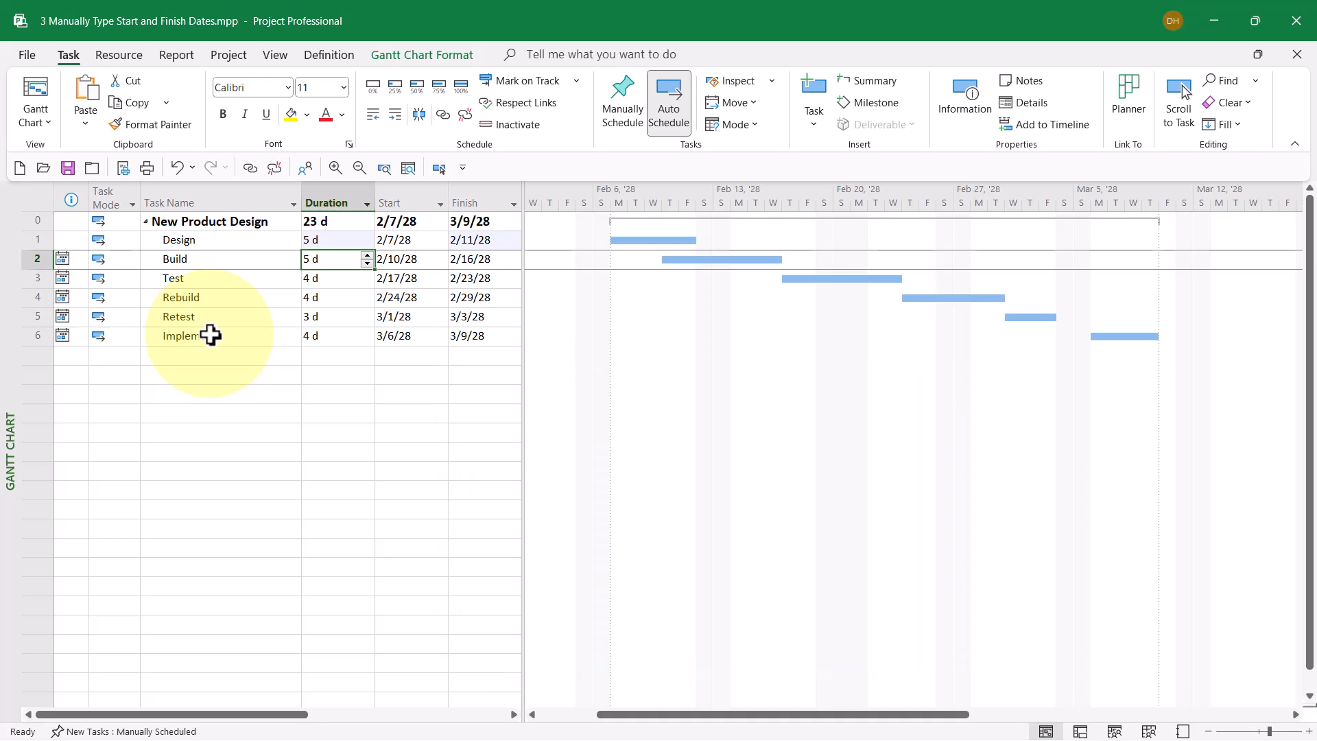
key("ctrl+z")
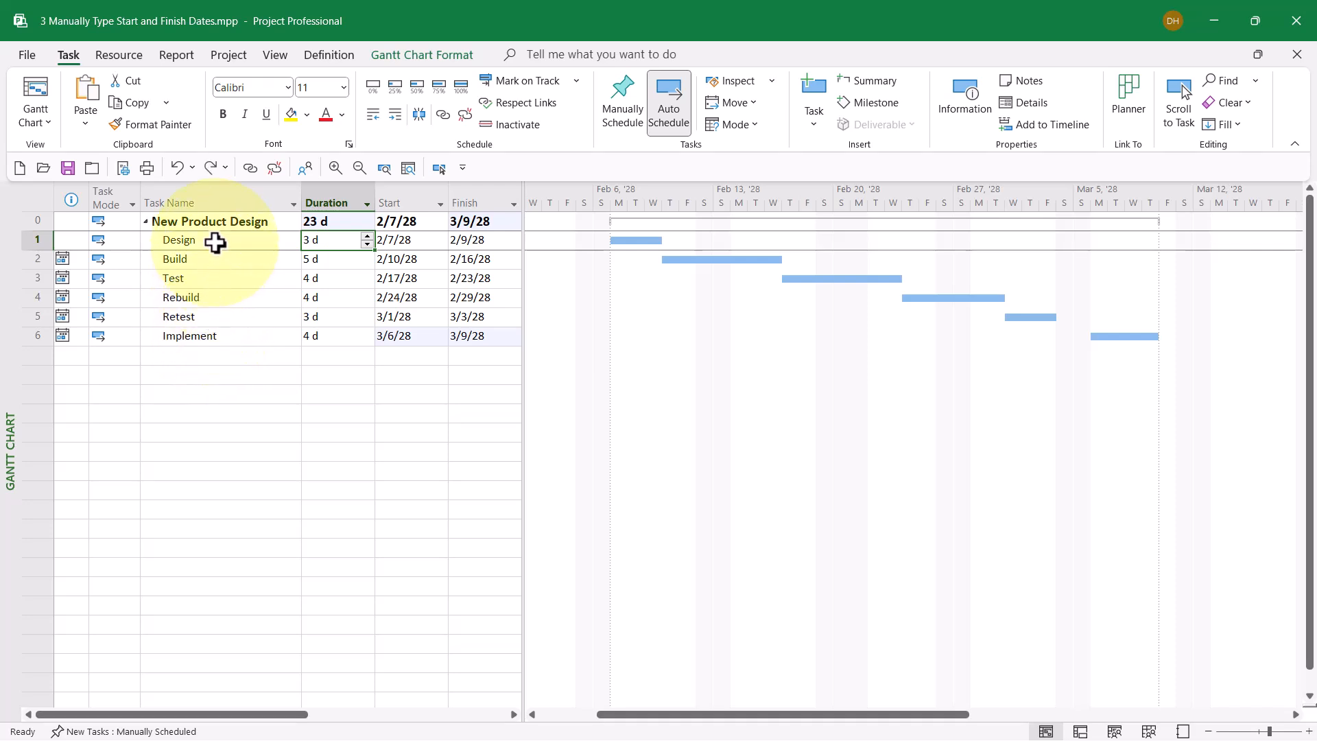
- Link the tasks Design through Implement in sequence and set the duration of Design to 5 days
left_click_drag(215, 240, 201, 338)
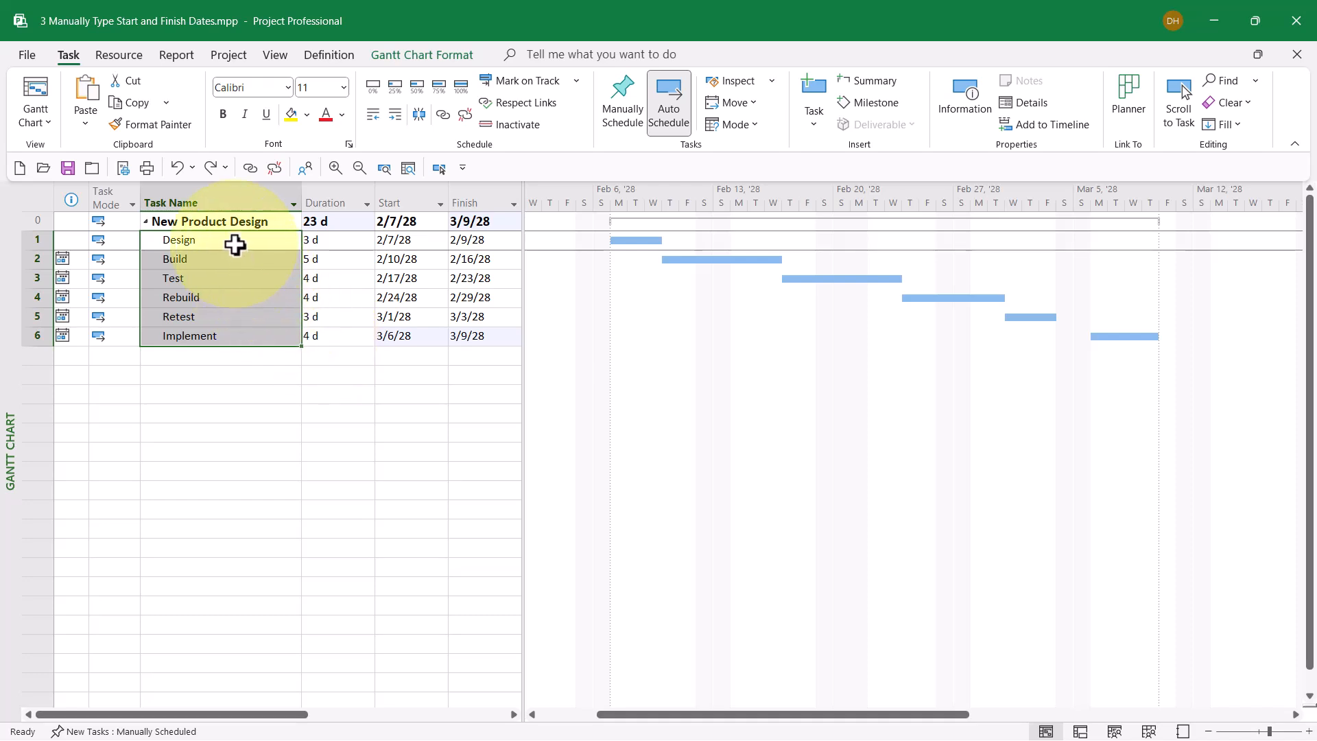
left_click(245, 169)
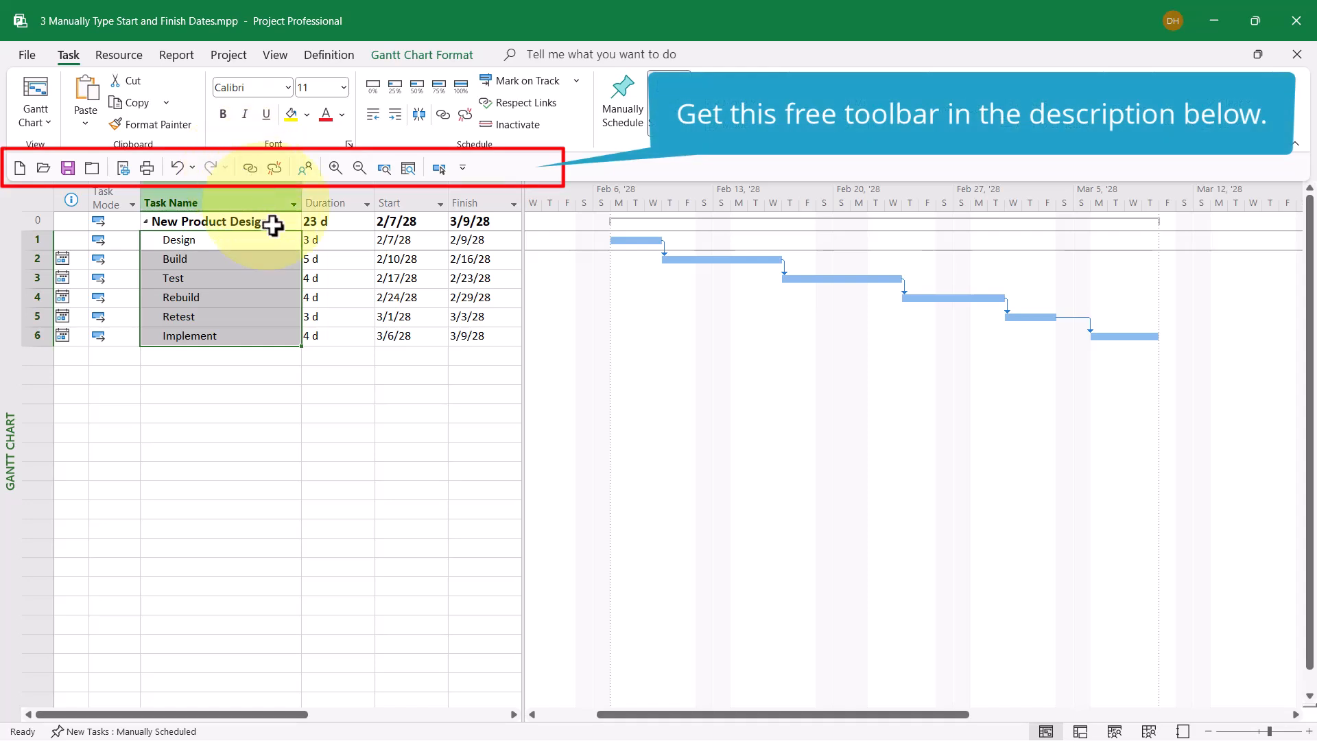
left_click(327, 242)
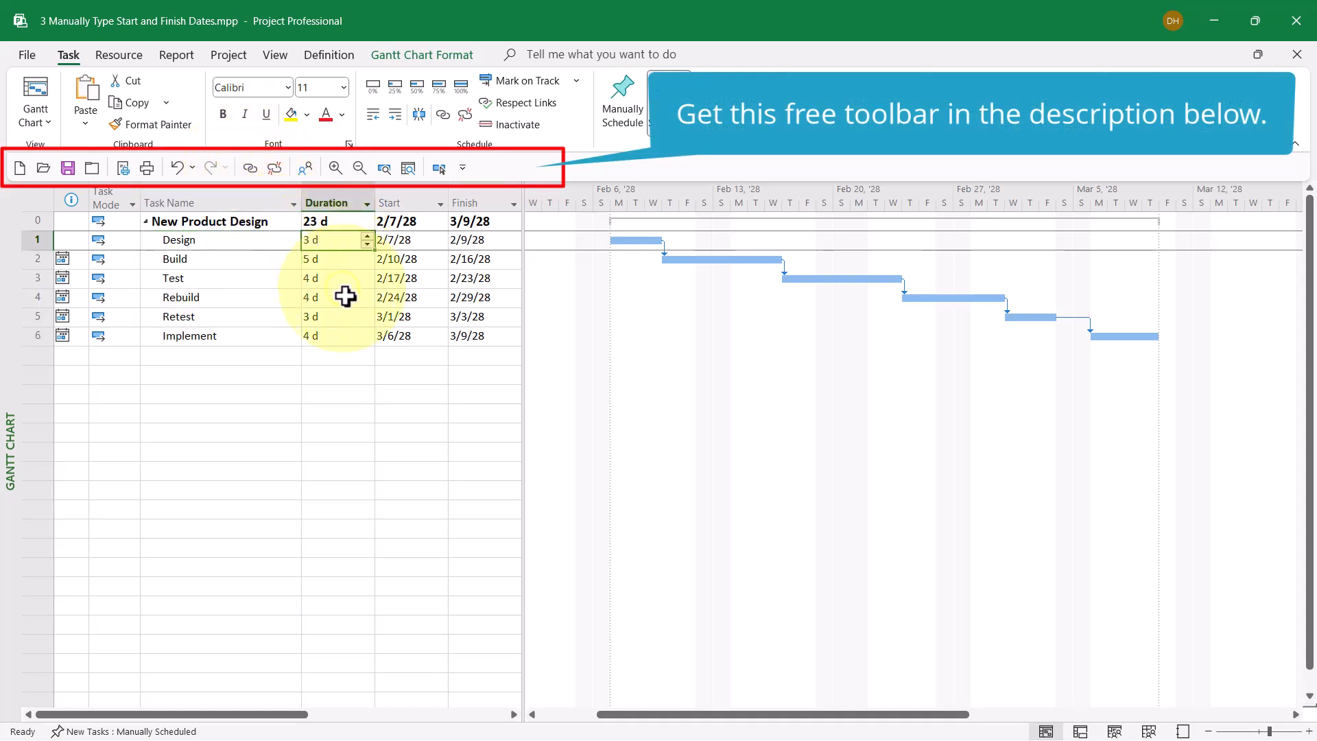
left_click(366, 237)
left_click(365, 237)
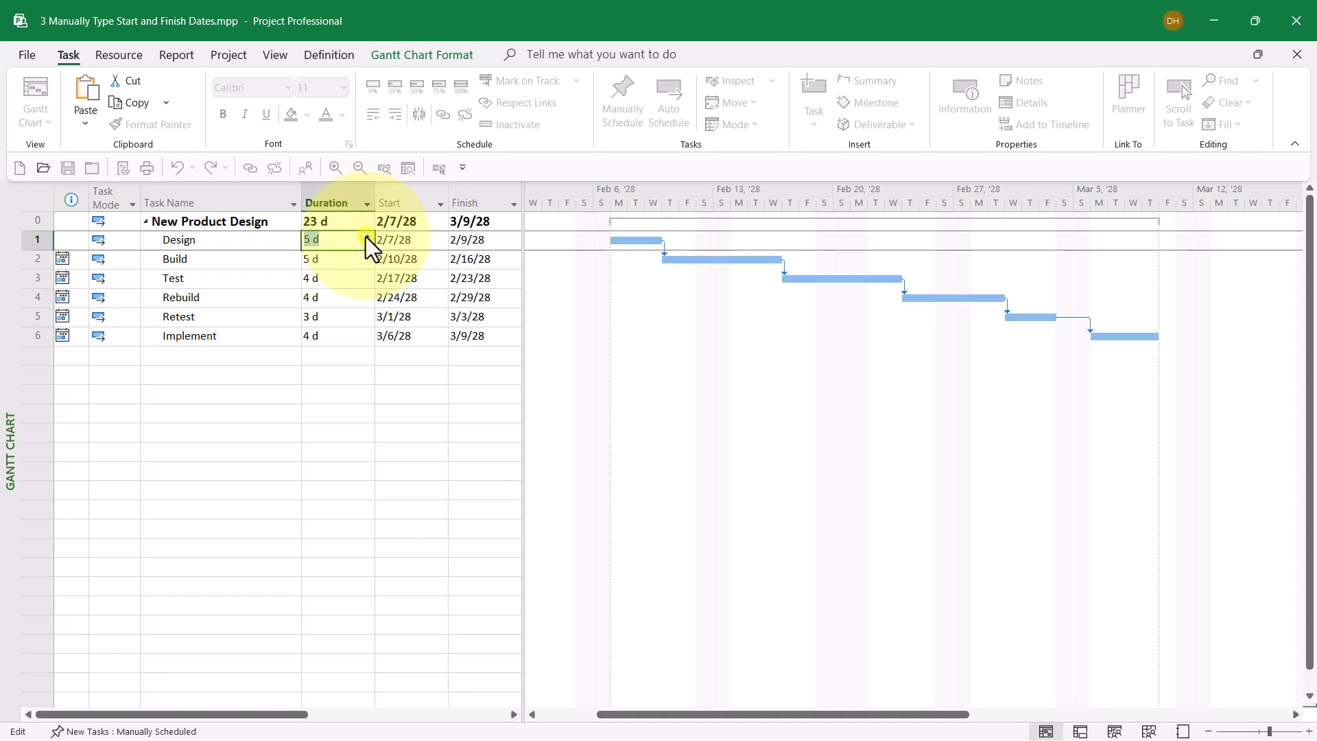
left_click(234, 239)
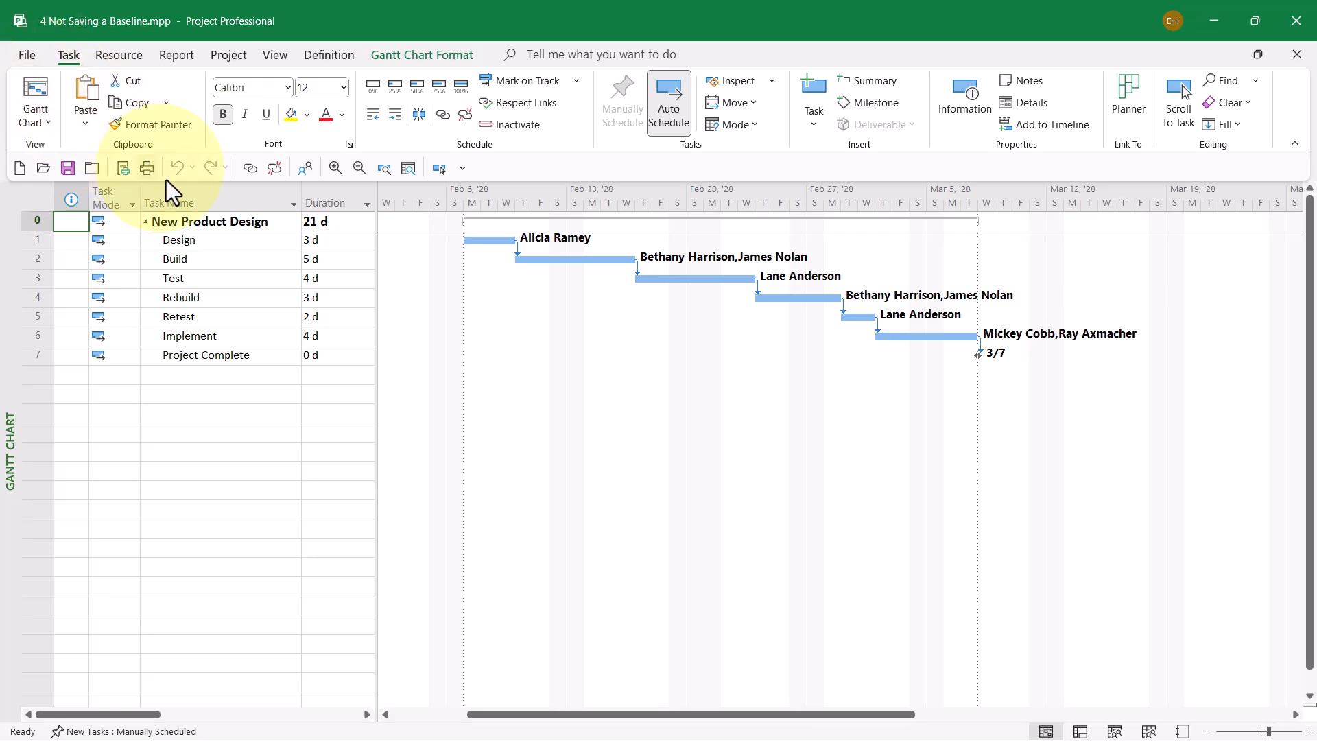
- In the project 4 Not Saving a Baseline, set the Design task's duration to 5 days and mark it 100% complete
left_click(220, 248)
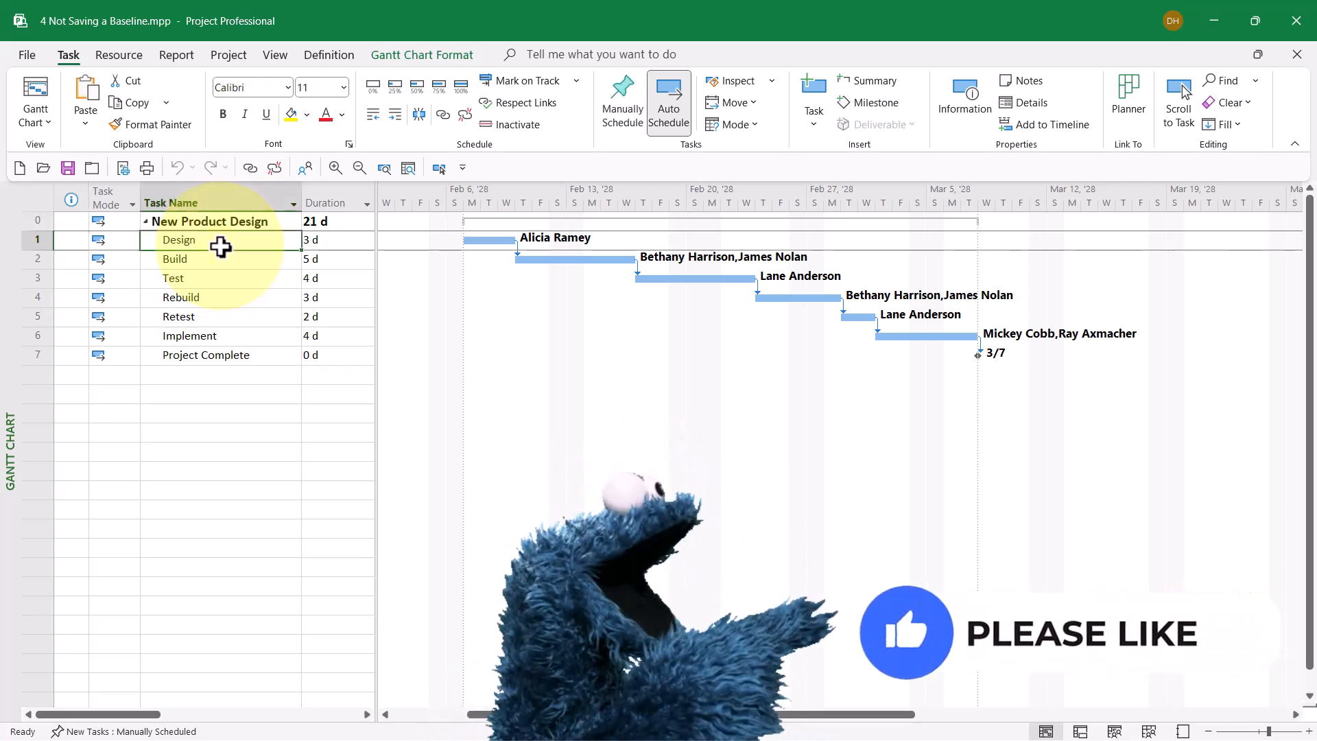
left_click(332, 241)
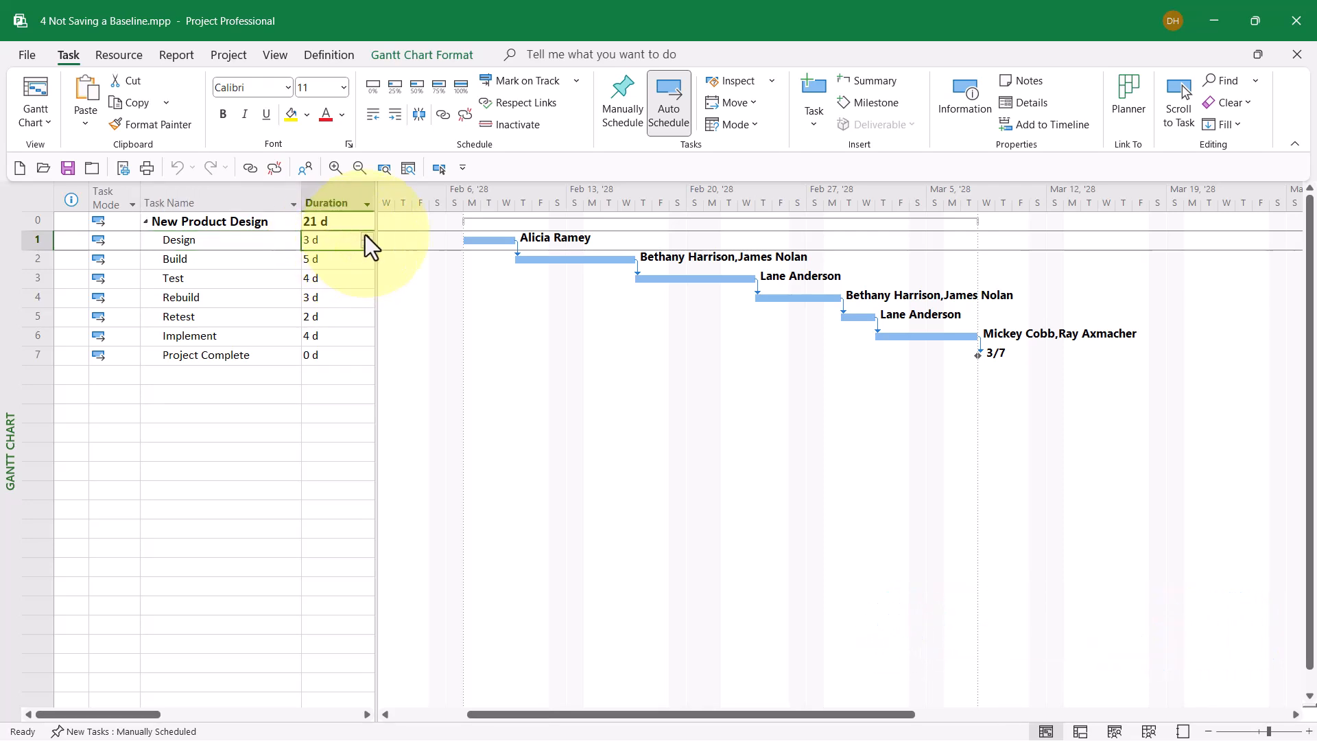
left_click(365, 234)
left_click(365, 234)
left_click(265, 240)
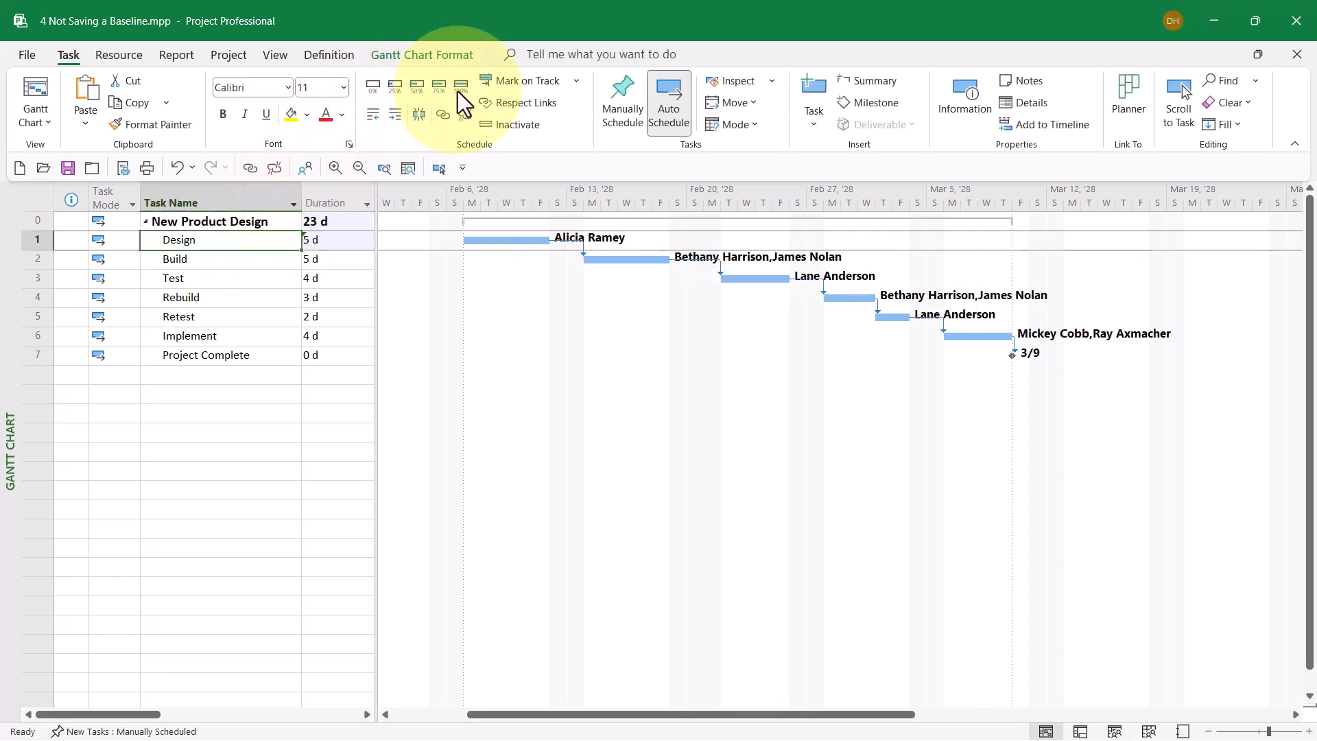
left_click(458, 92)
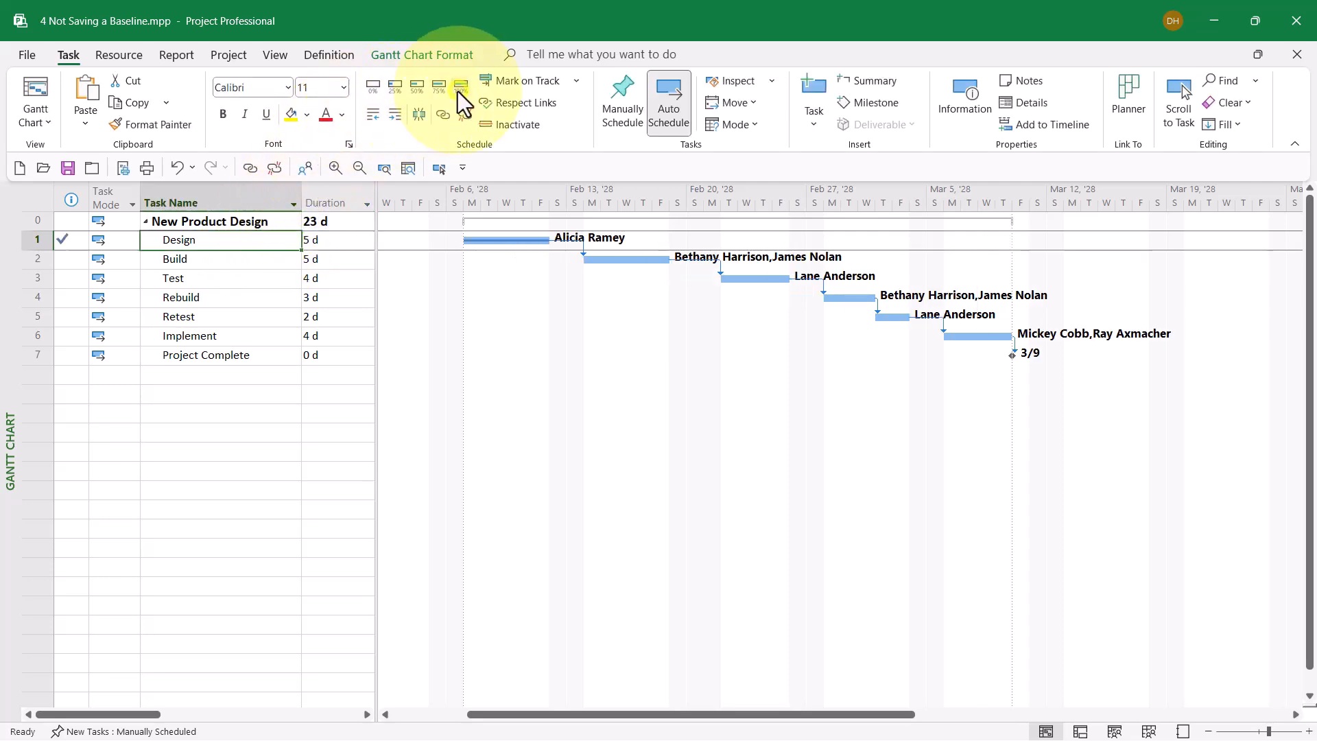
- Set the Build task's duration to 9 days and mark it 100% complete
left_click(217, 261)
left_click(320, 258)
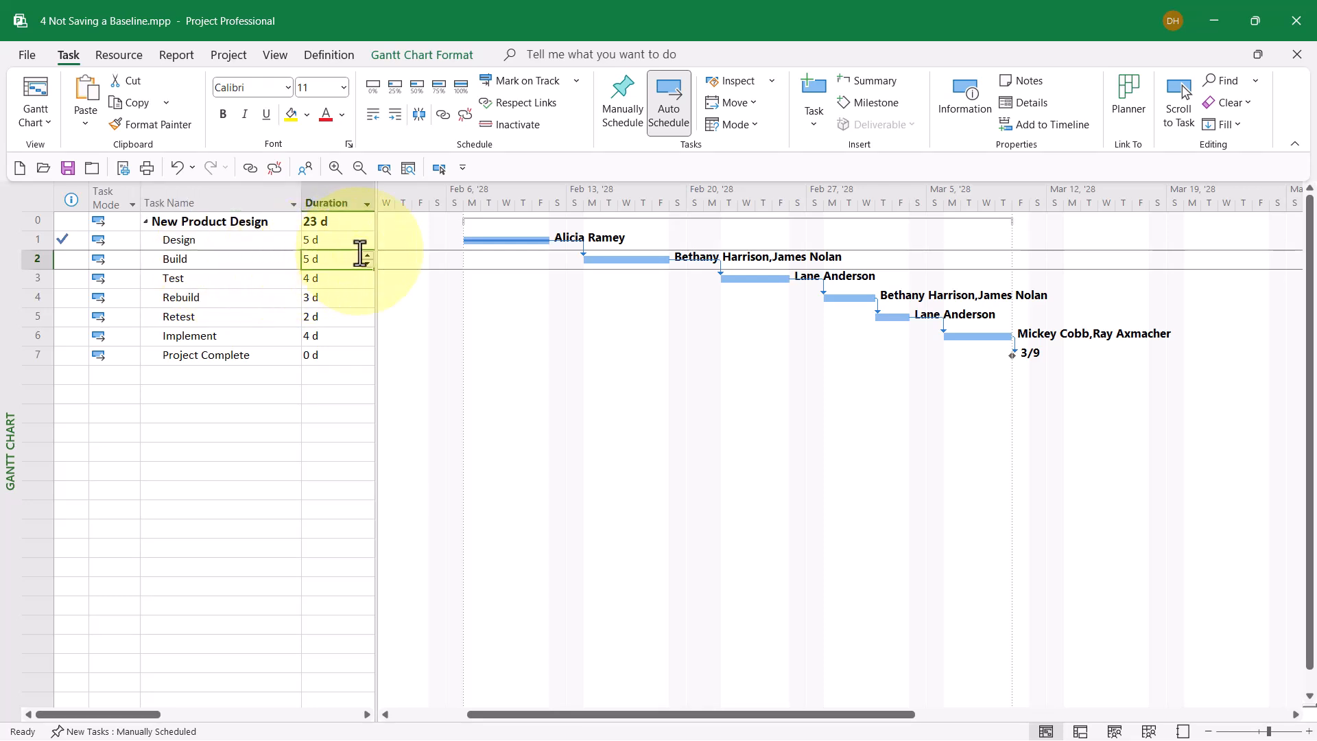
left_click(368, 256)
left_click(368, 255)
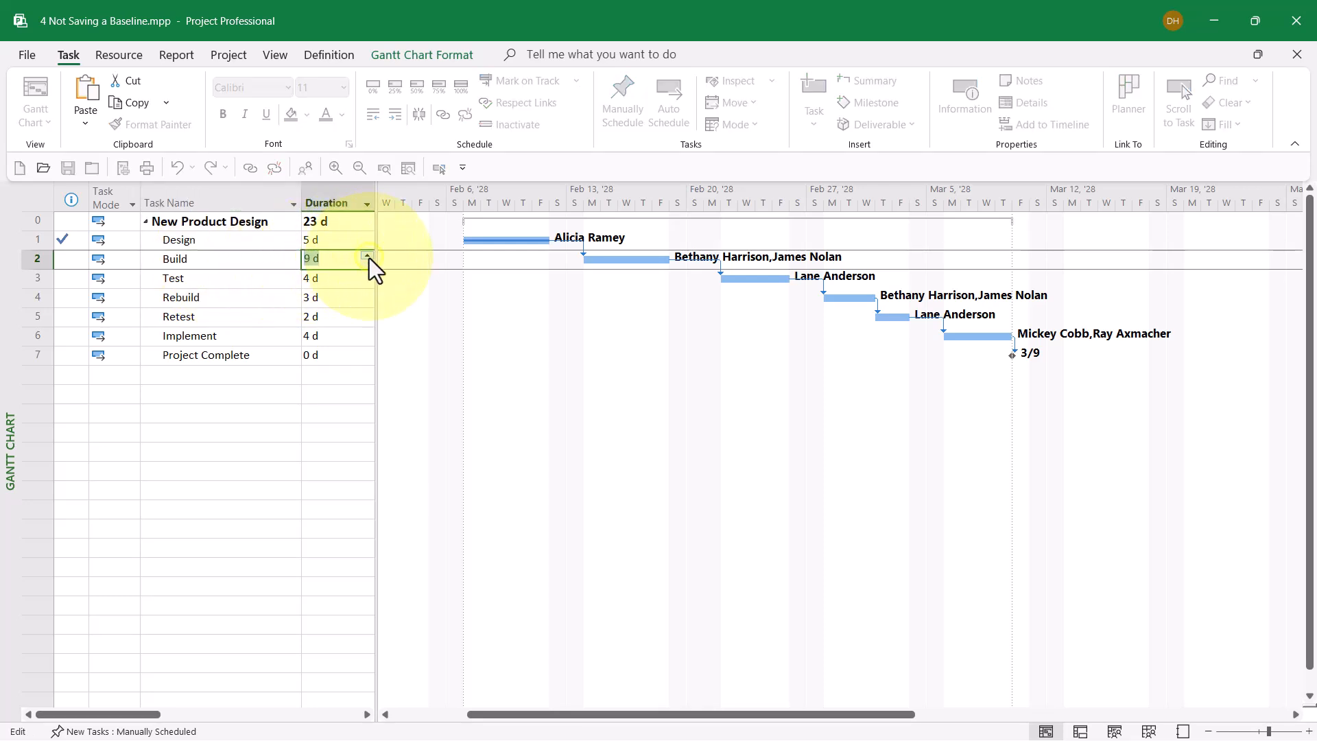
left_click(235, 263)
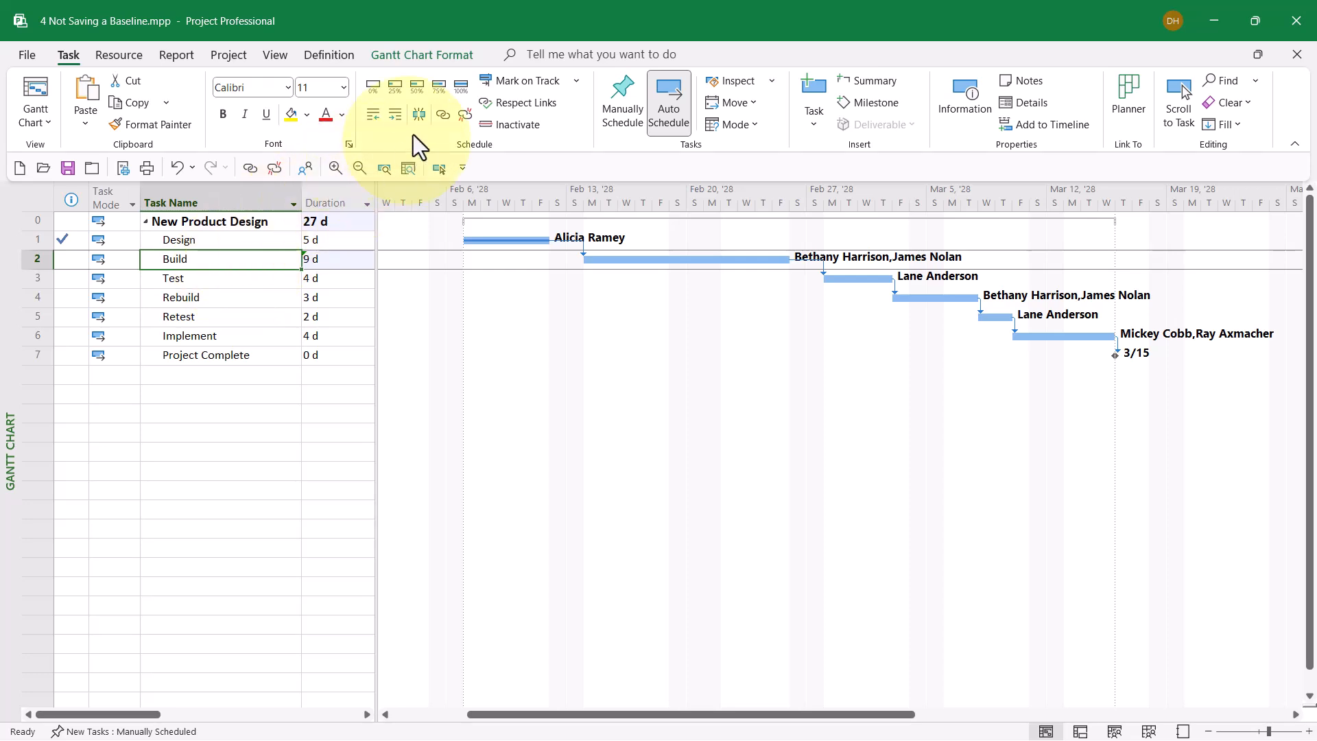
left_click(464, 85)
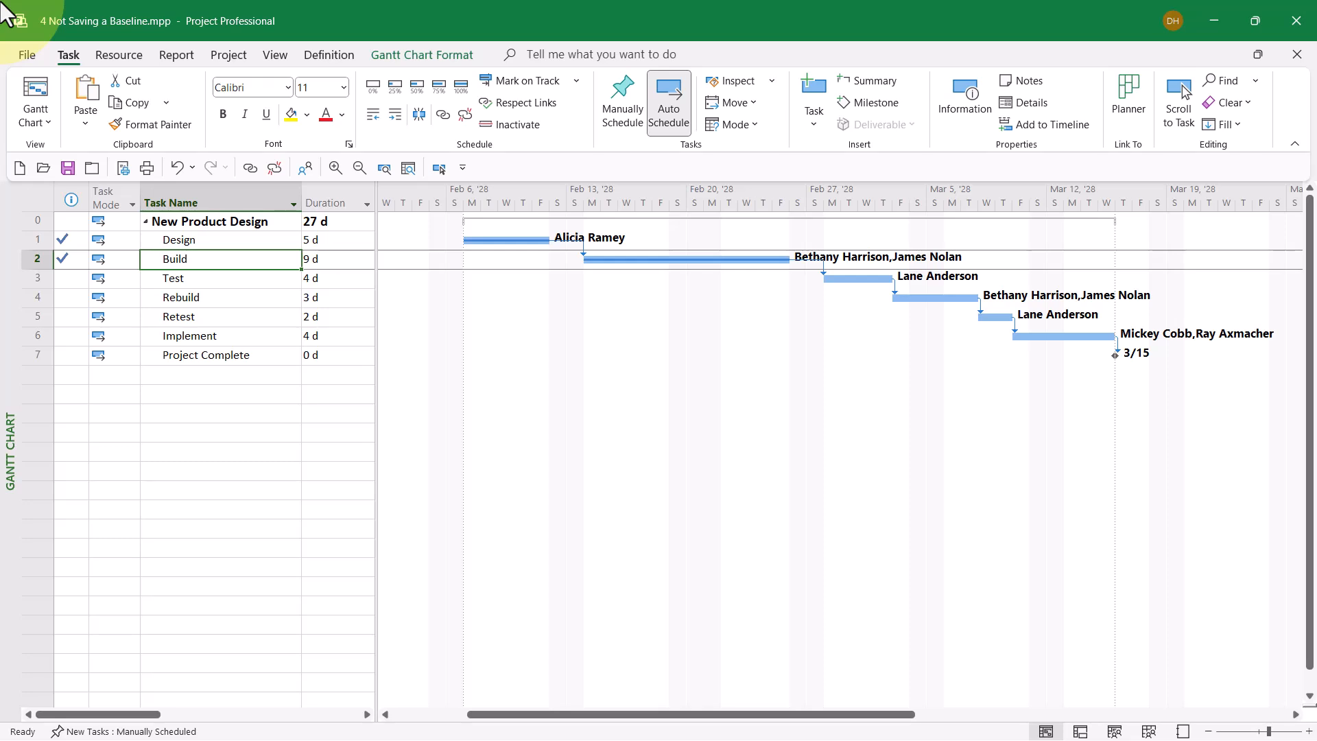
- Undo the duration and completion changes made to the Build and Design tasks
key("ctrl+z")
key("ctrl+z")
key("ctrl+z")
key("ctrl+z")
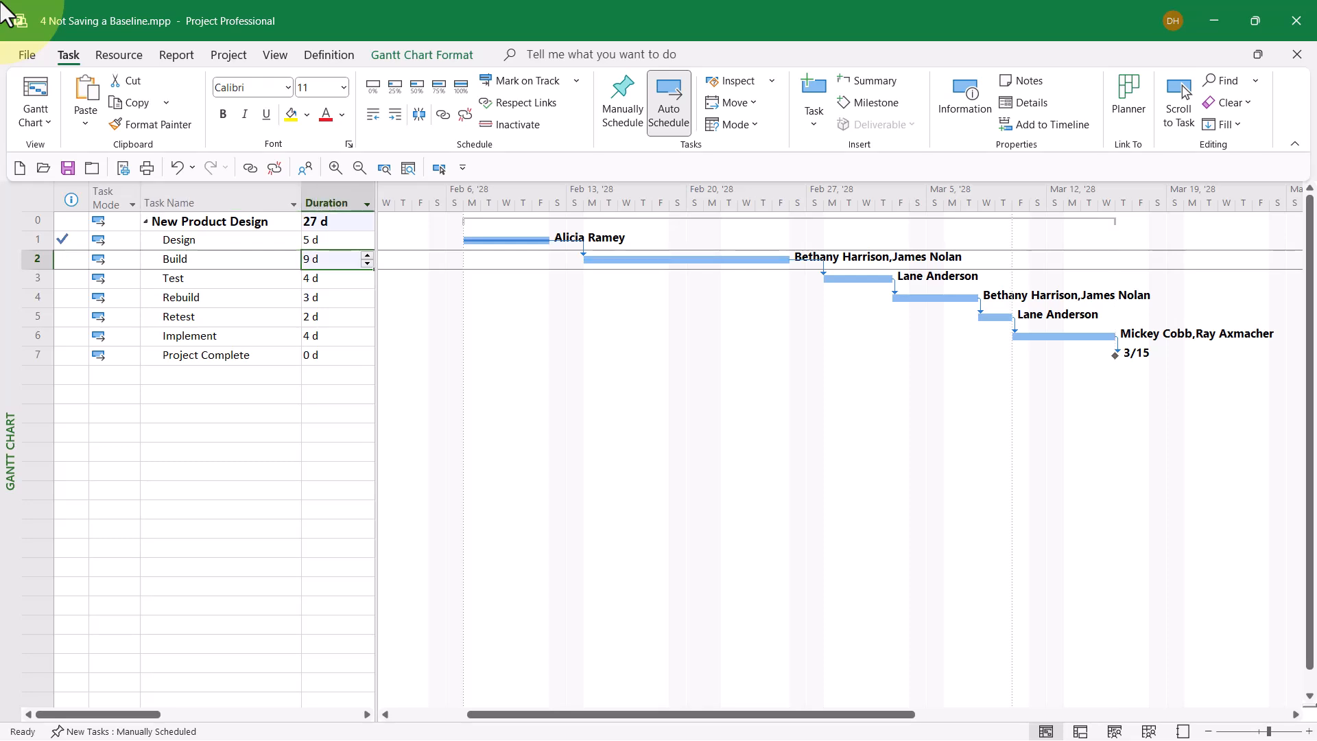
key("ctrl+z")
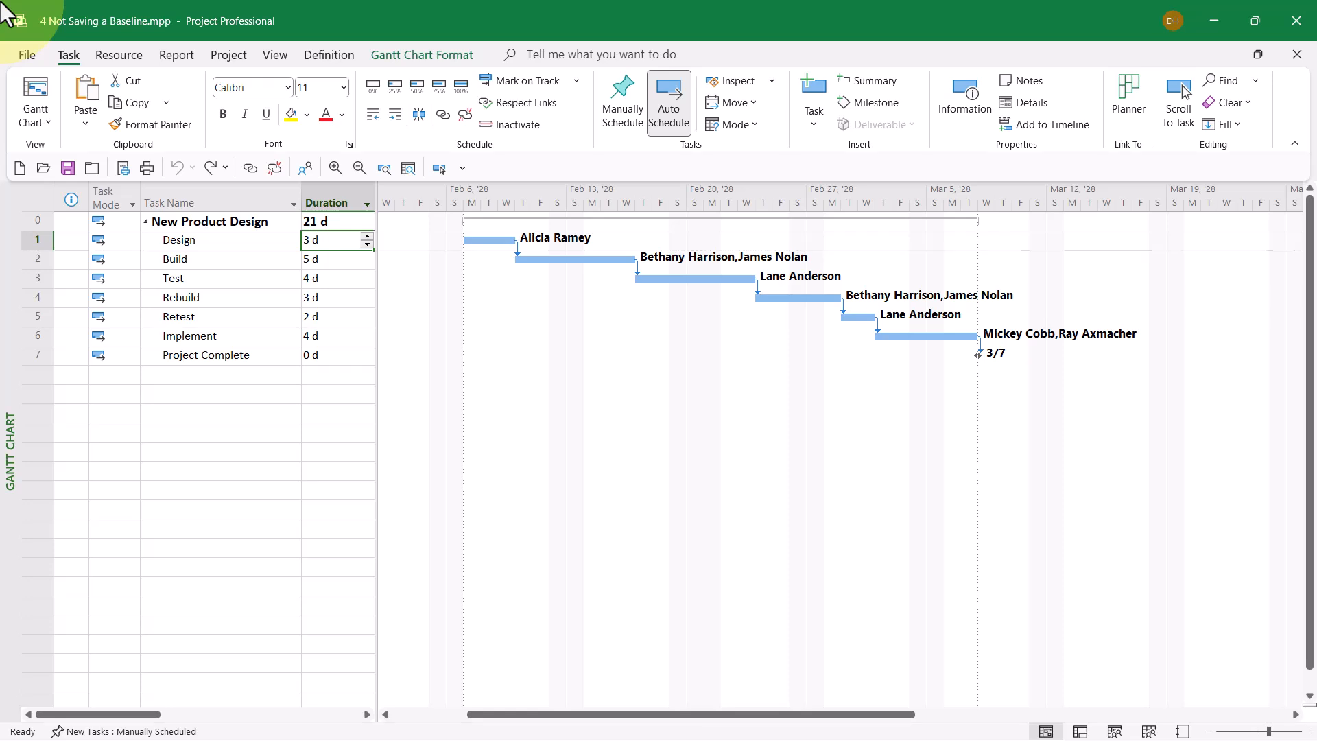
- Set a baseline for the New Product Design project
left_click(170, 239)
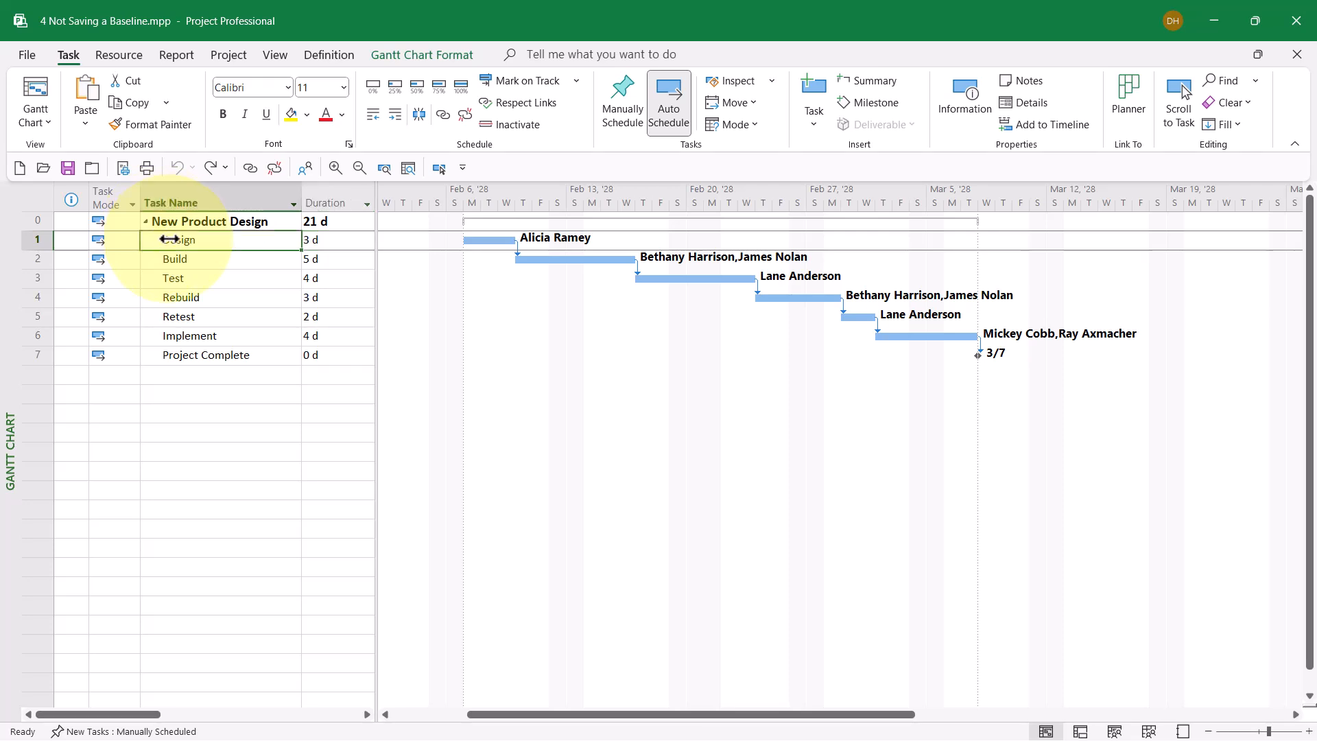
left_click(224, 55)
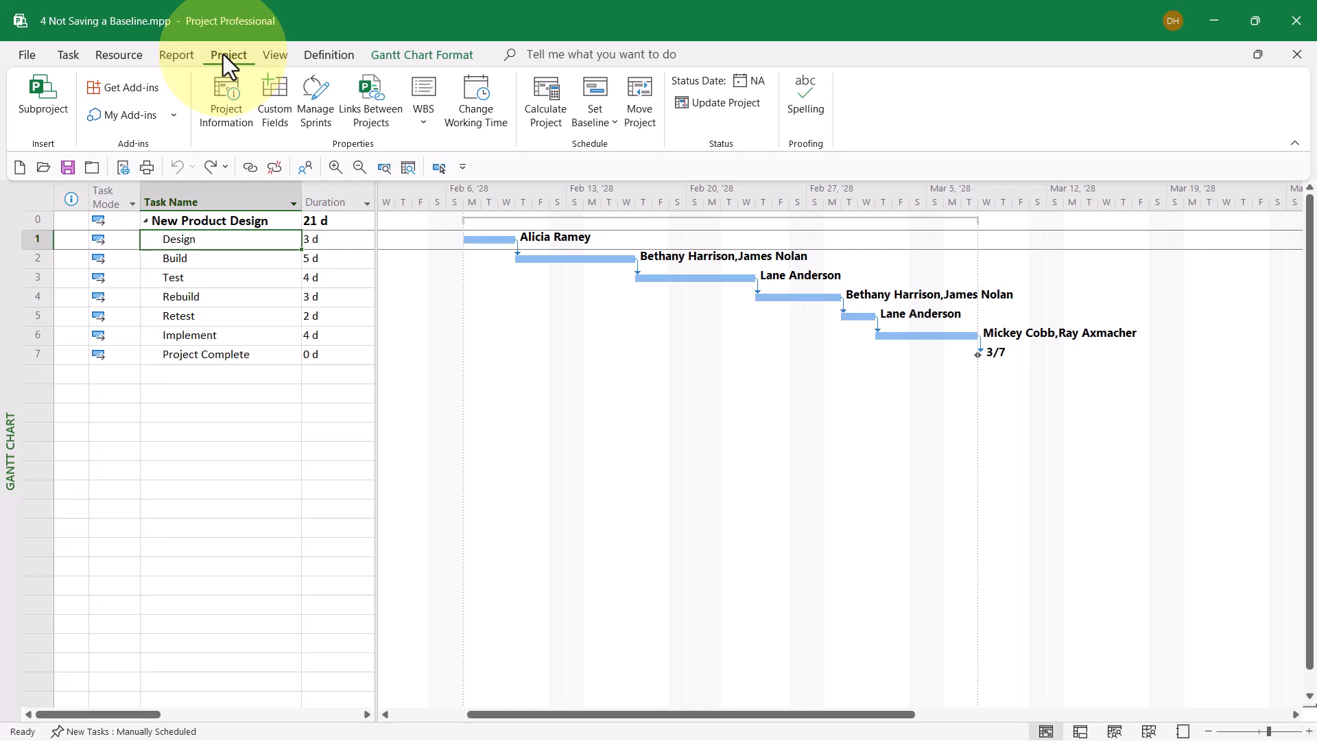
left_click(586, 120)
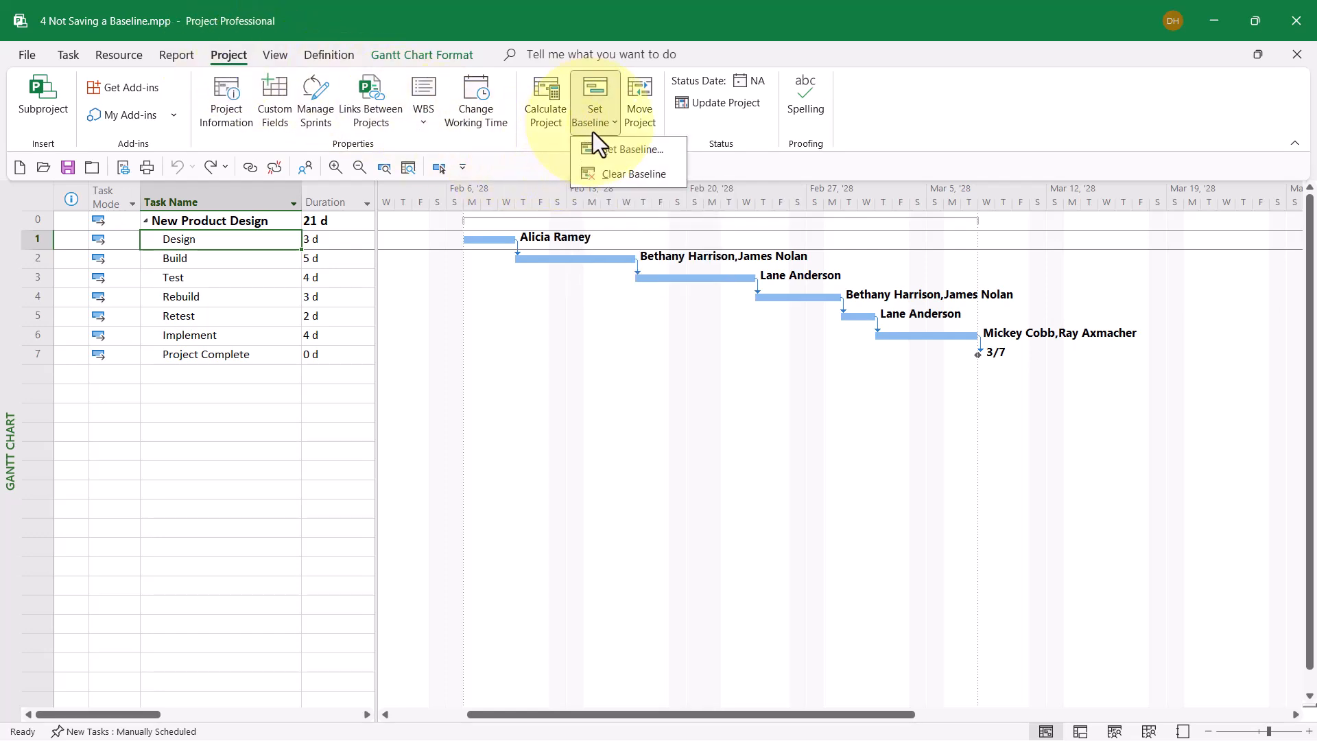
left_click(603, 144)
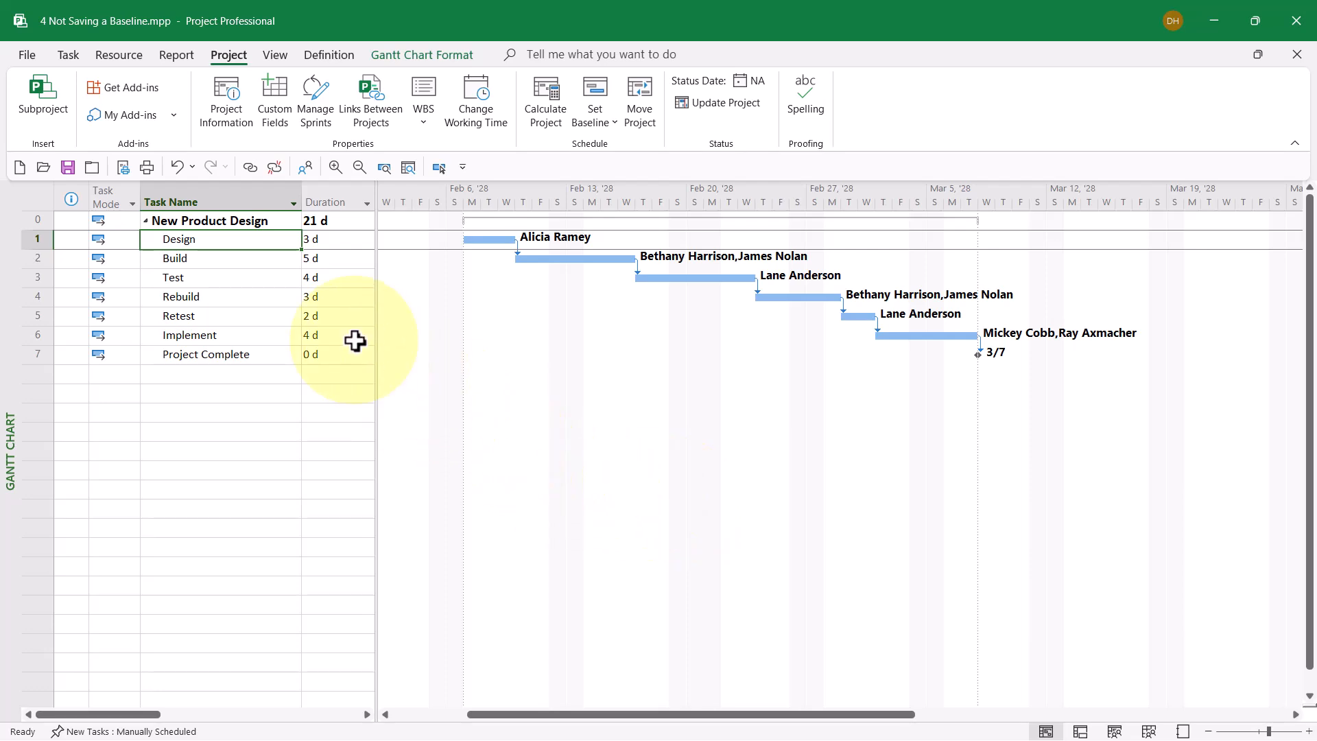
- Set the duration of the baselined Design task to 5 days and mark the task 100% complete
left_click(330, 239)
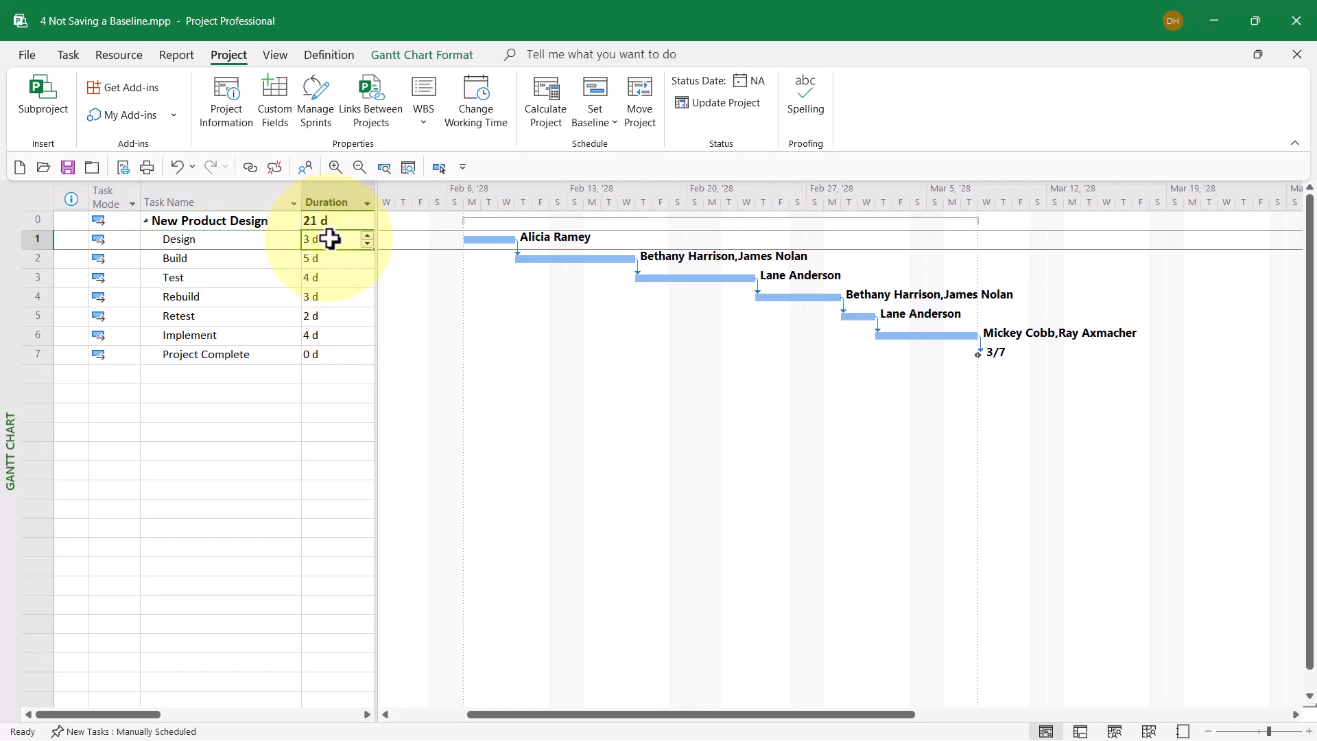
left_click(366, 235)
left_click(365, 234)
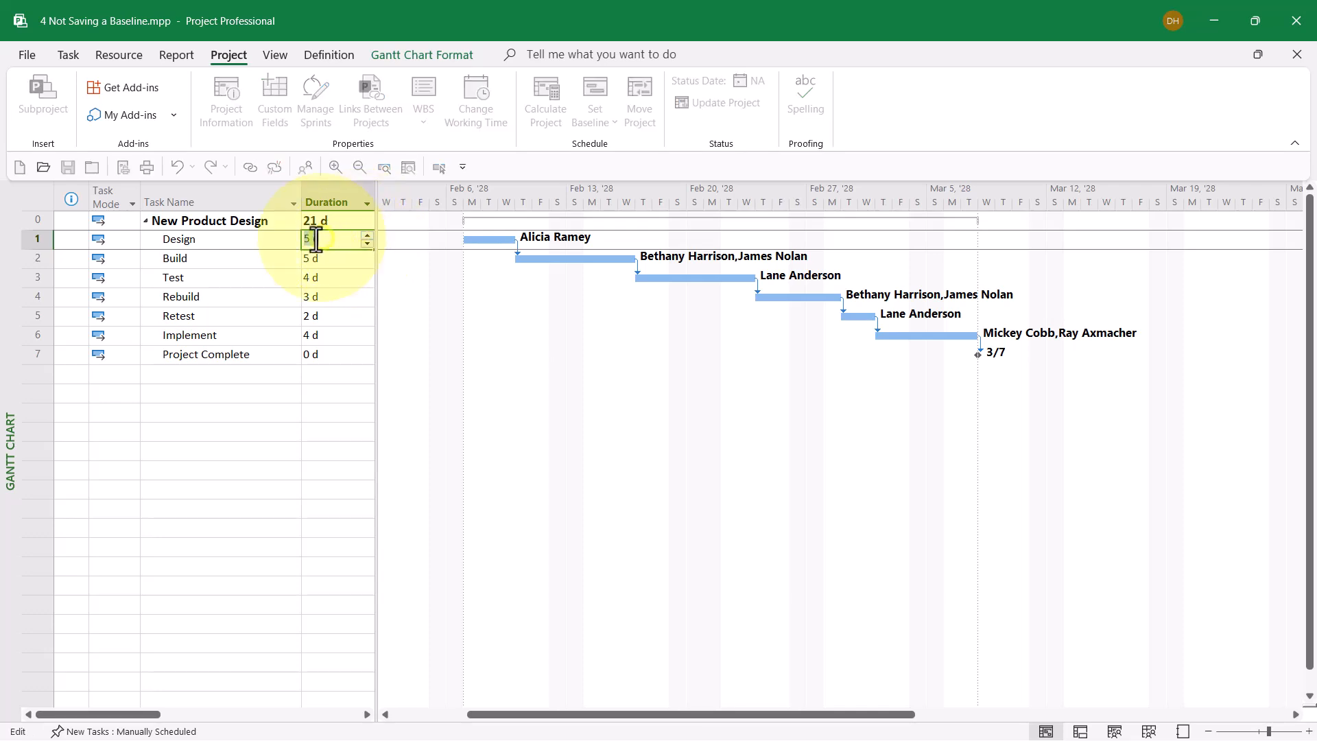
left_click(254, 239)
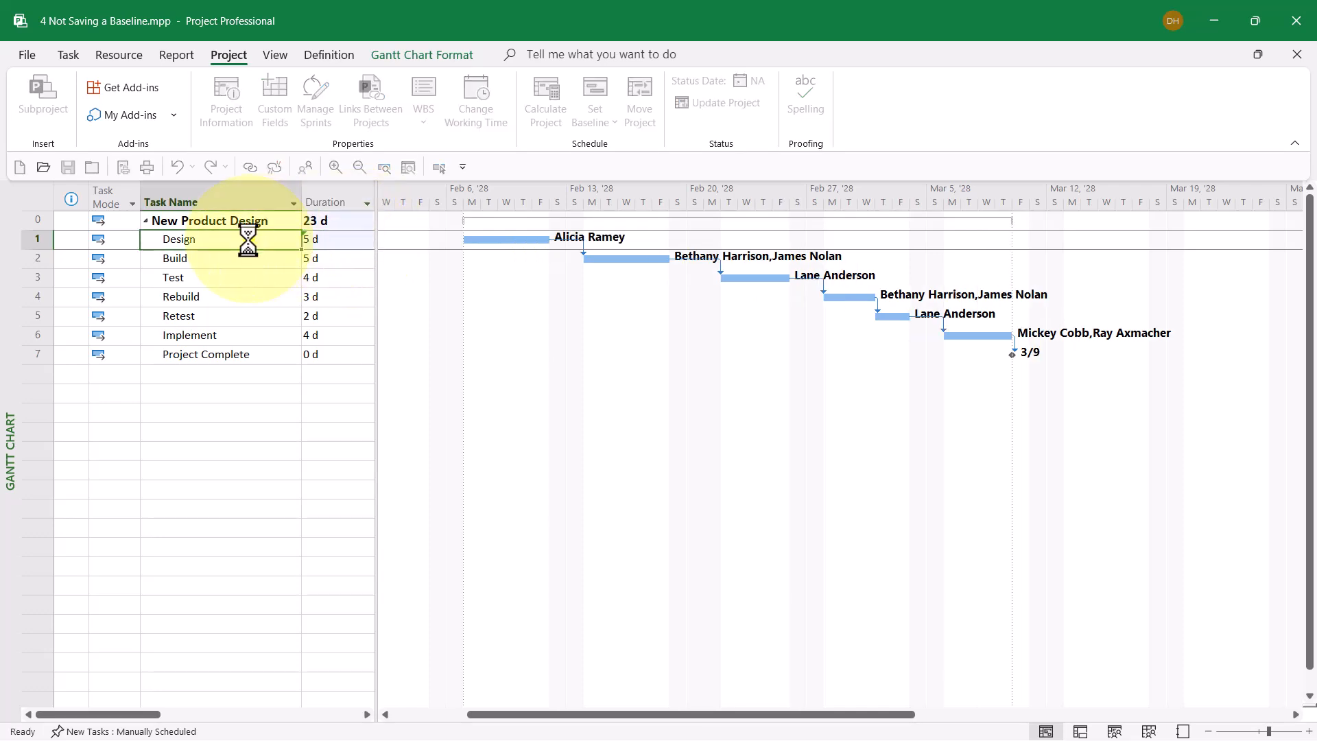
left_click(55, 48)
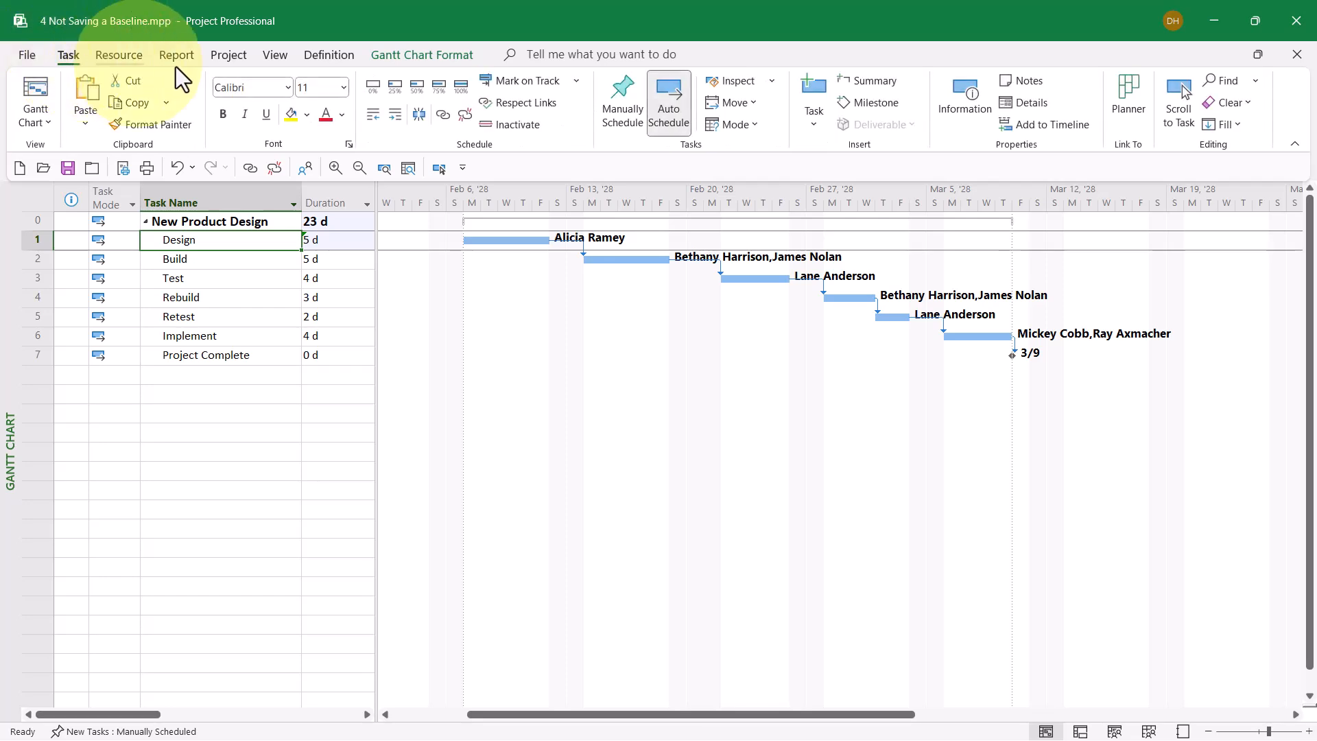
left_click(458, 88)
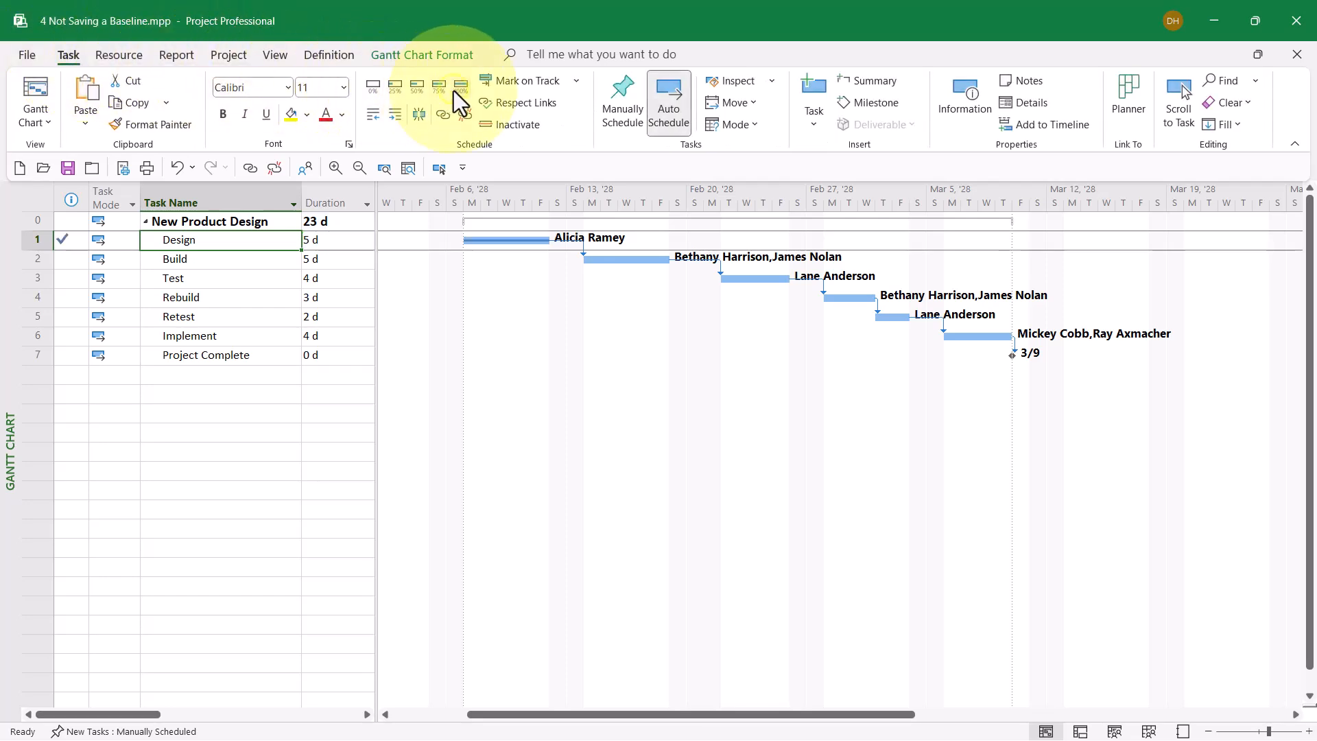
- Set the Build task's duration to 9 days and mark the task 100% complete
left_click(219, 259)
left_click(338, 259)
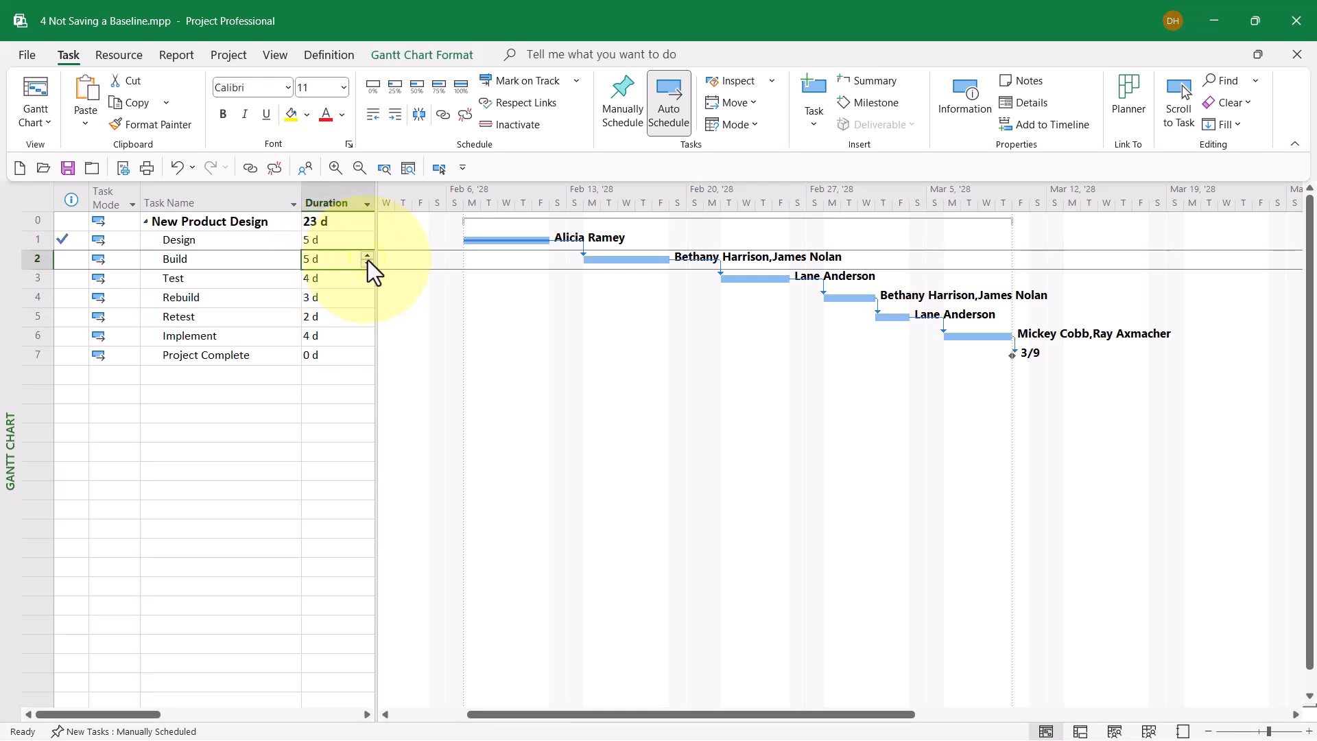
left_click(368, 255)
left_click(368, 255)
left_click(368, 254)
left_click(368, 254)
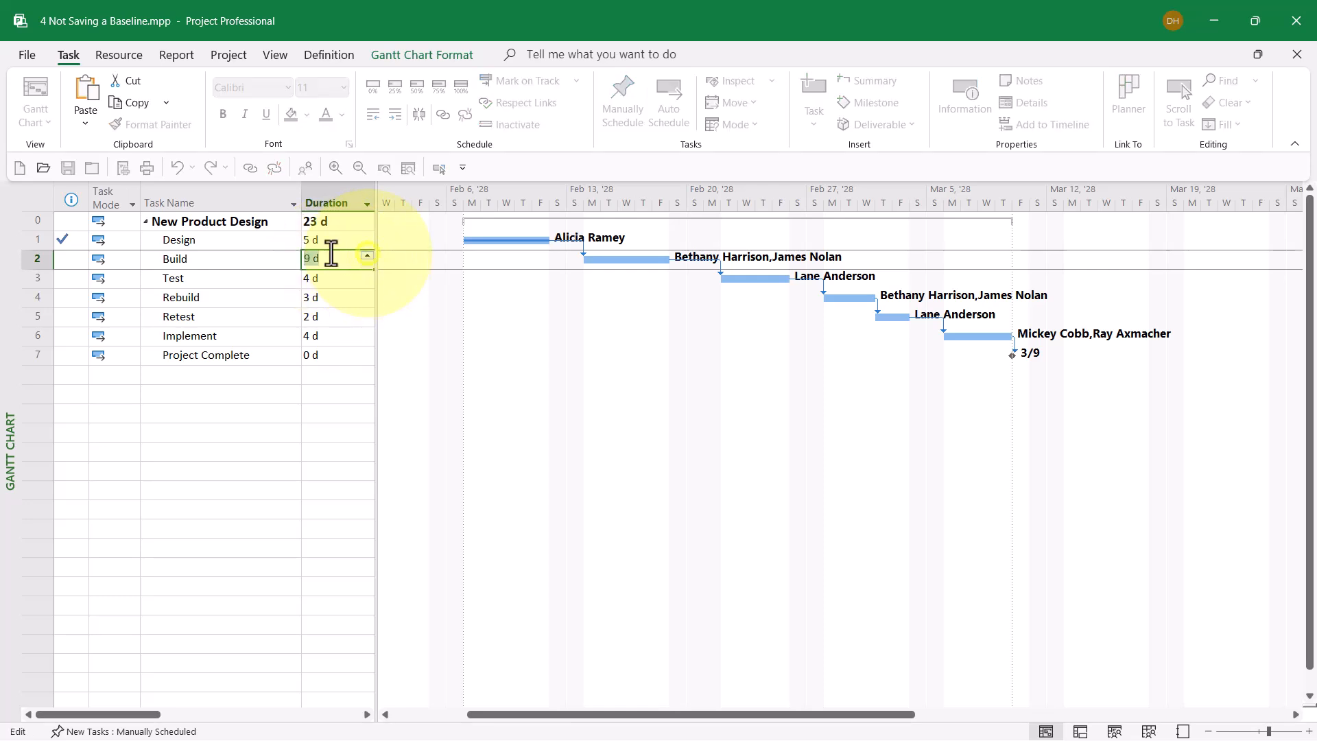
left_click(221, 258)
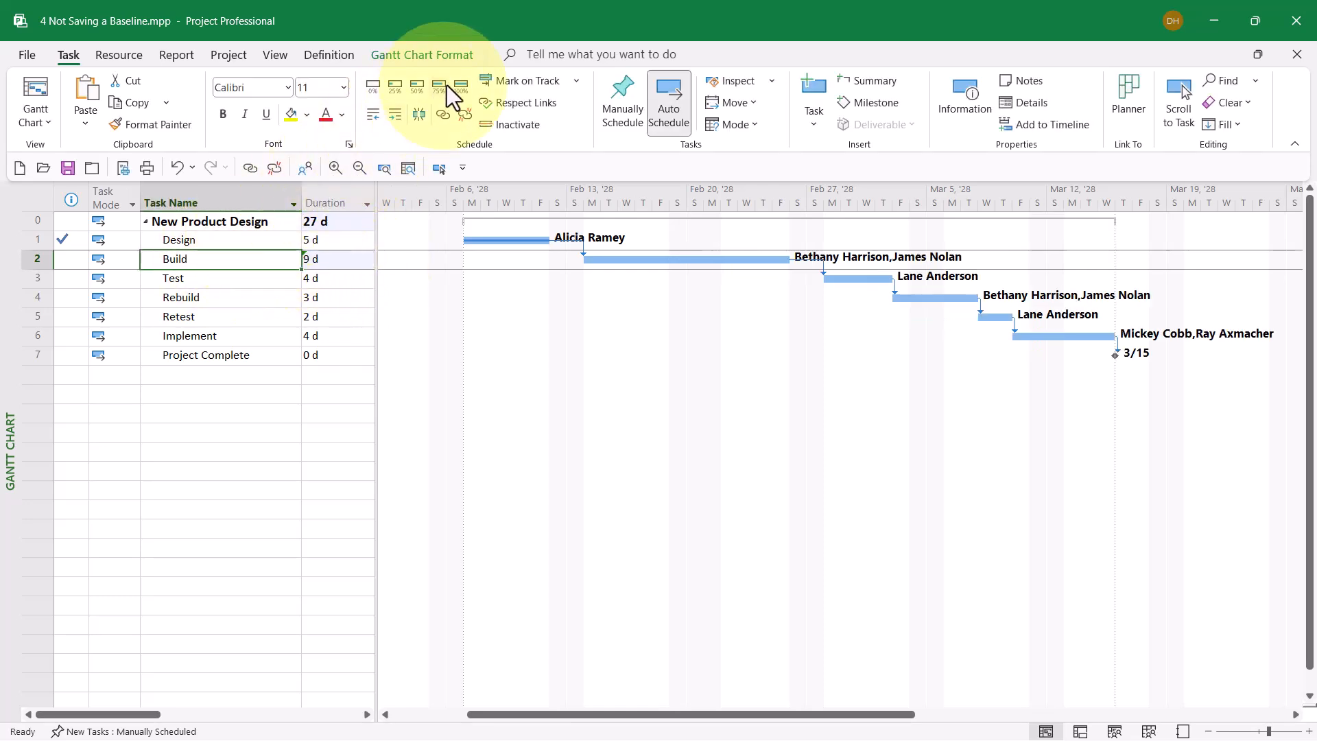
left_click(458, 85)
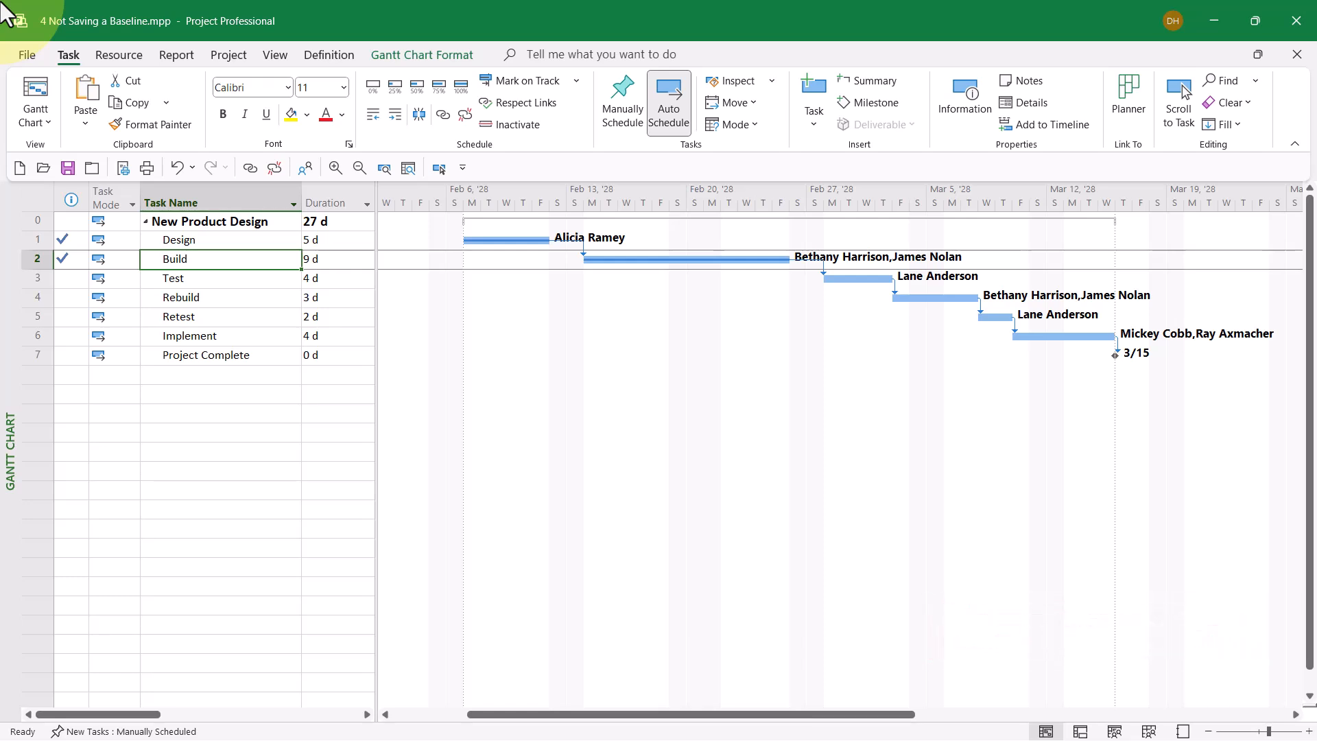
- Switch to the Tracking Gantt view and apply the Variance table, widening the table area to expose the baseline and variance columns
left_click(46, 129)
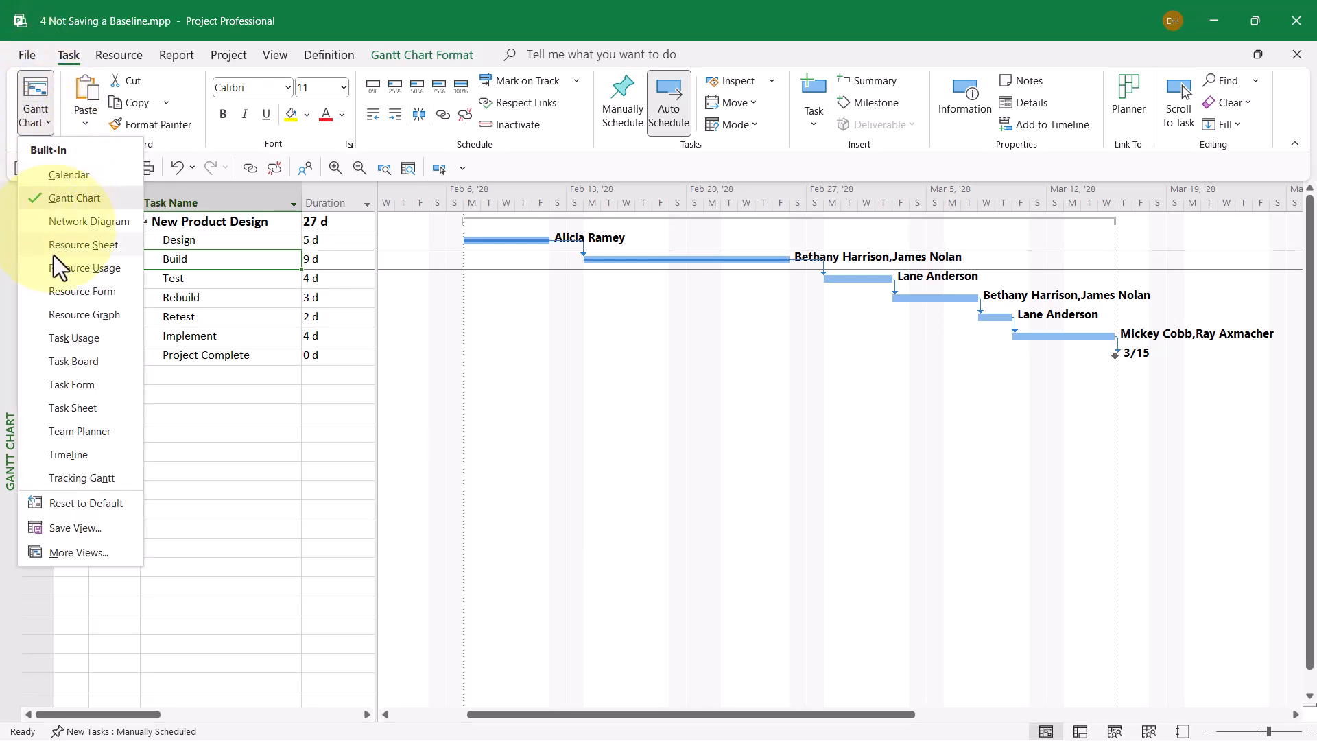
left_click(80, 485)
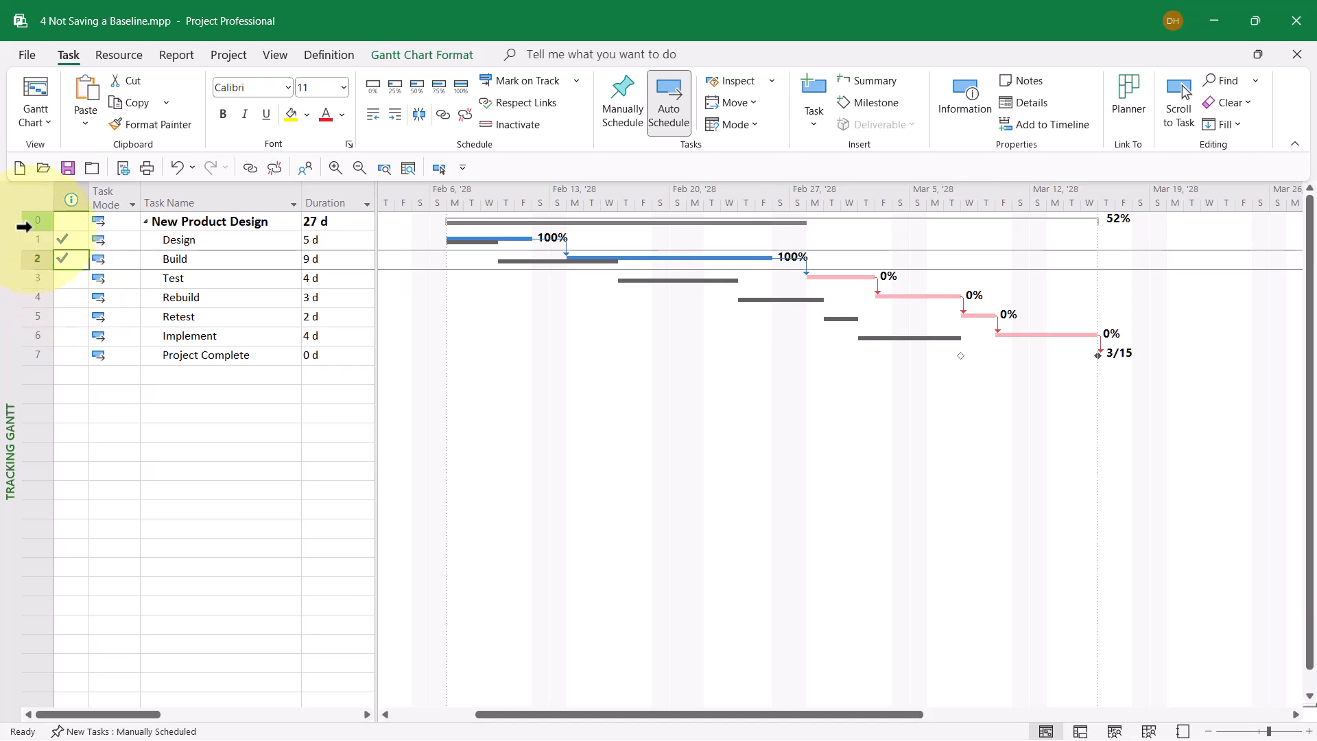
left_click(36, 187)
right_click(35, 187)
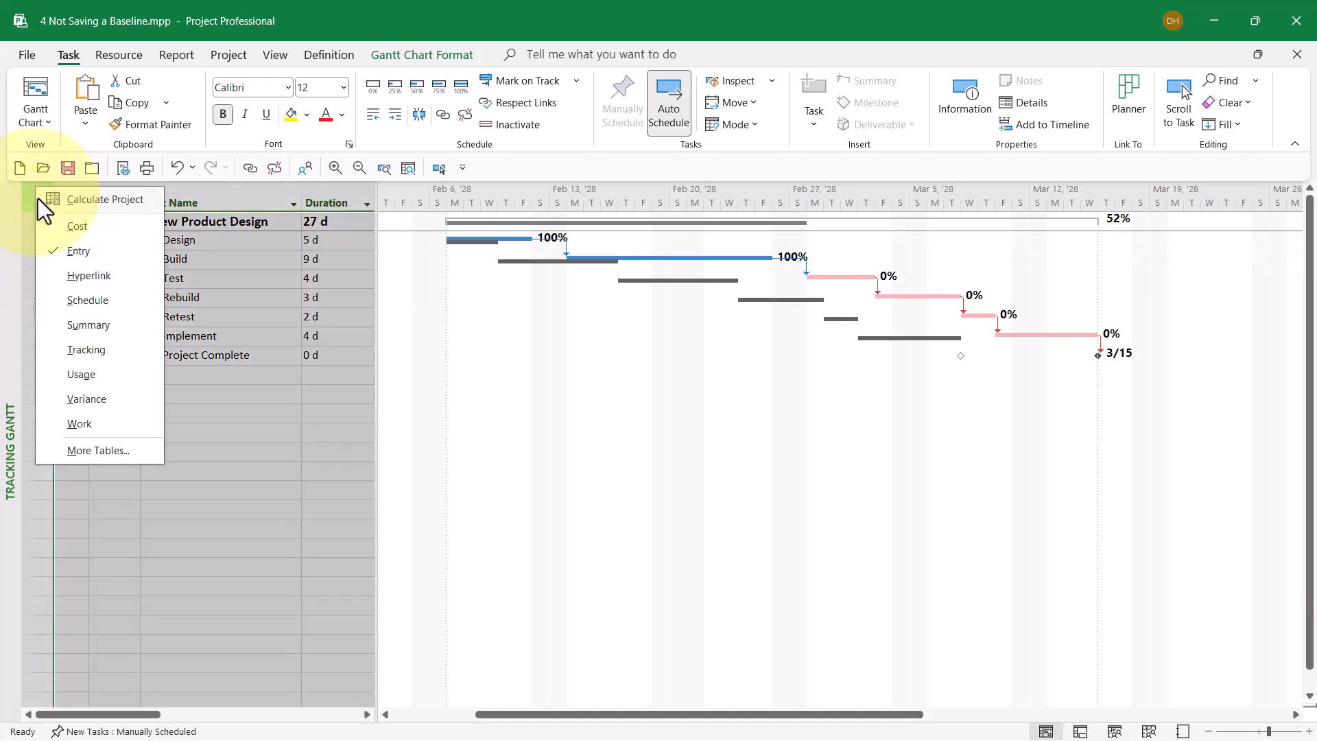
left_click(127, 398)
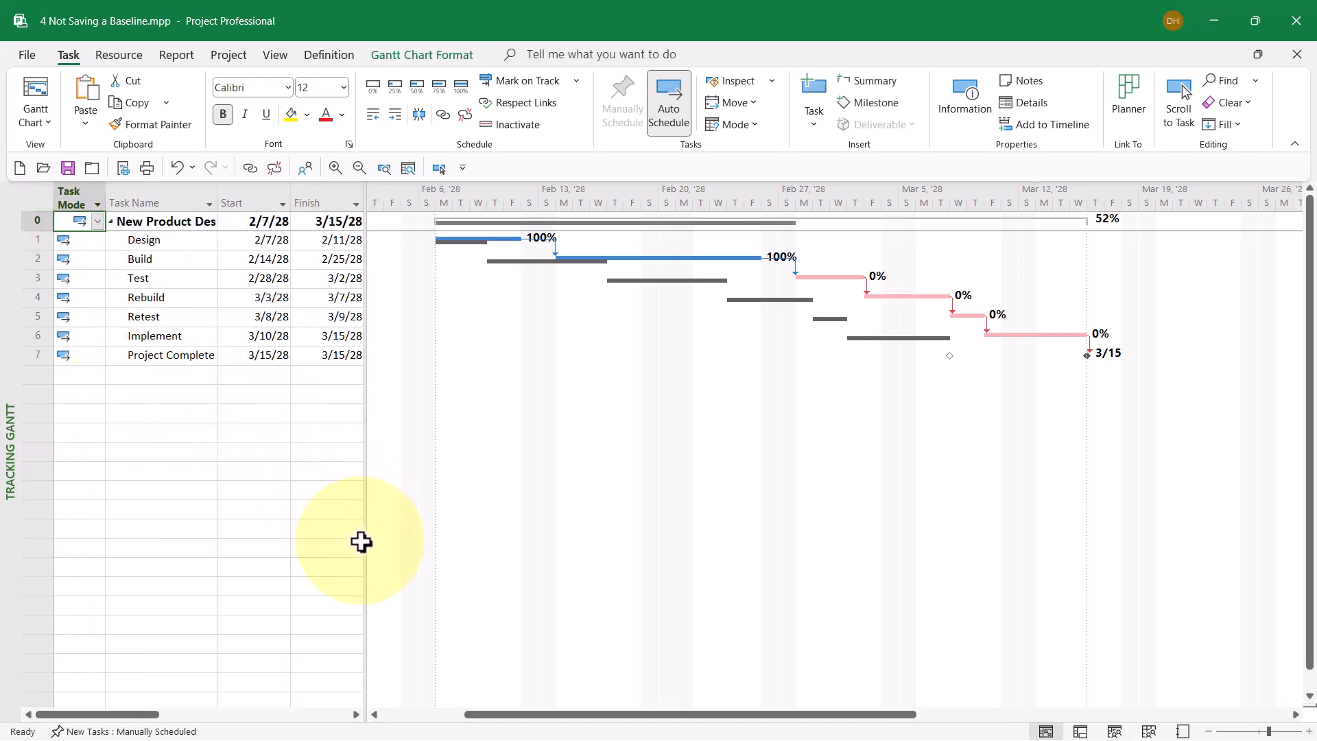
left_click_drag(366, 540, 652, 546)
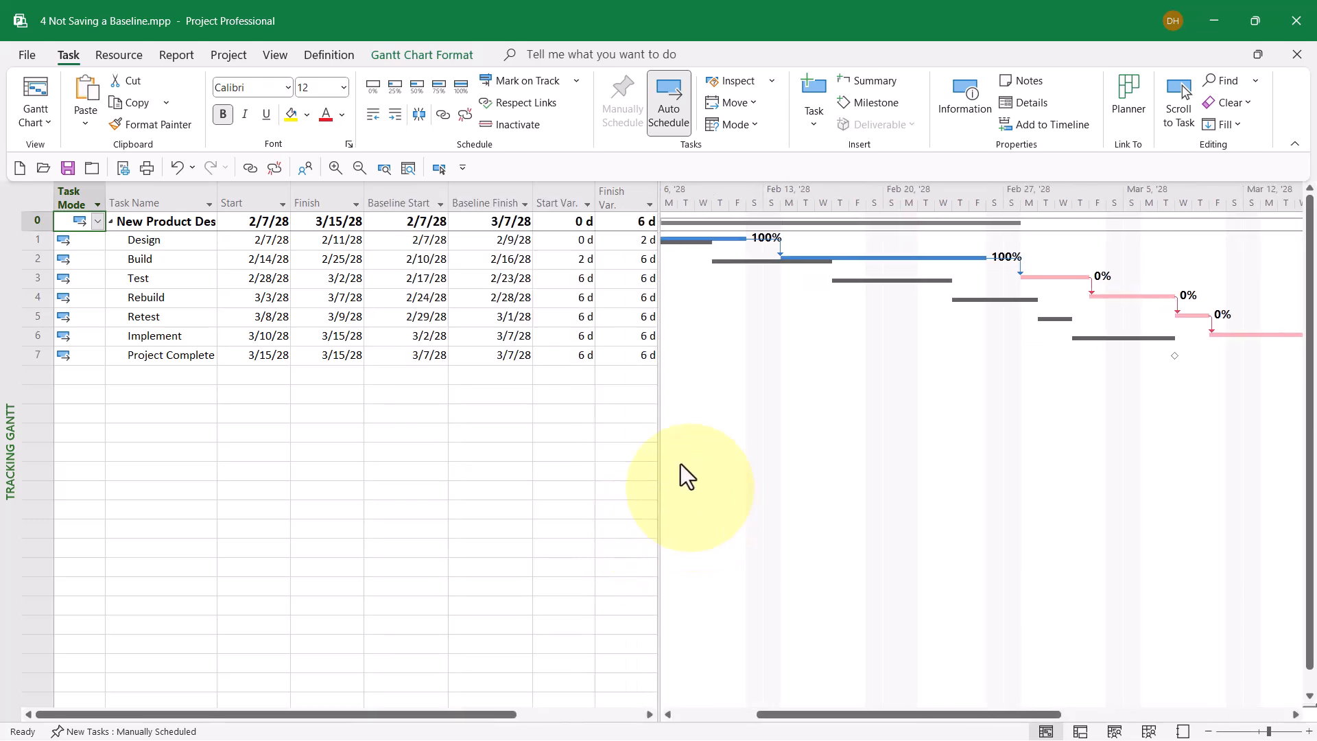
left_click(616, 226)
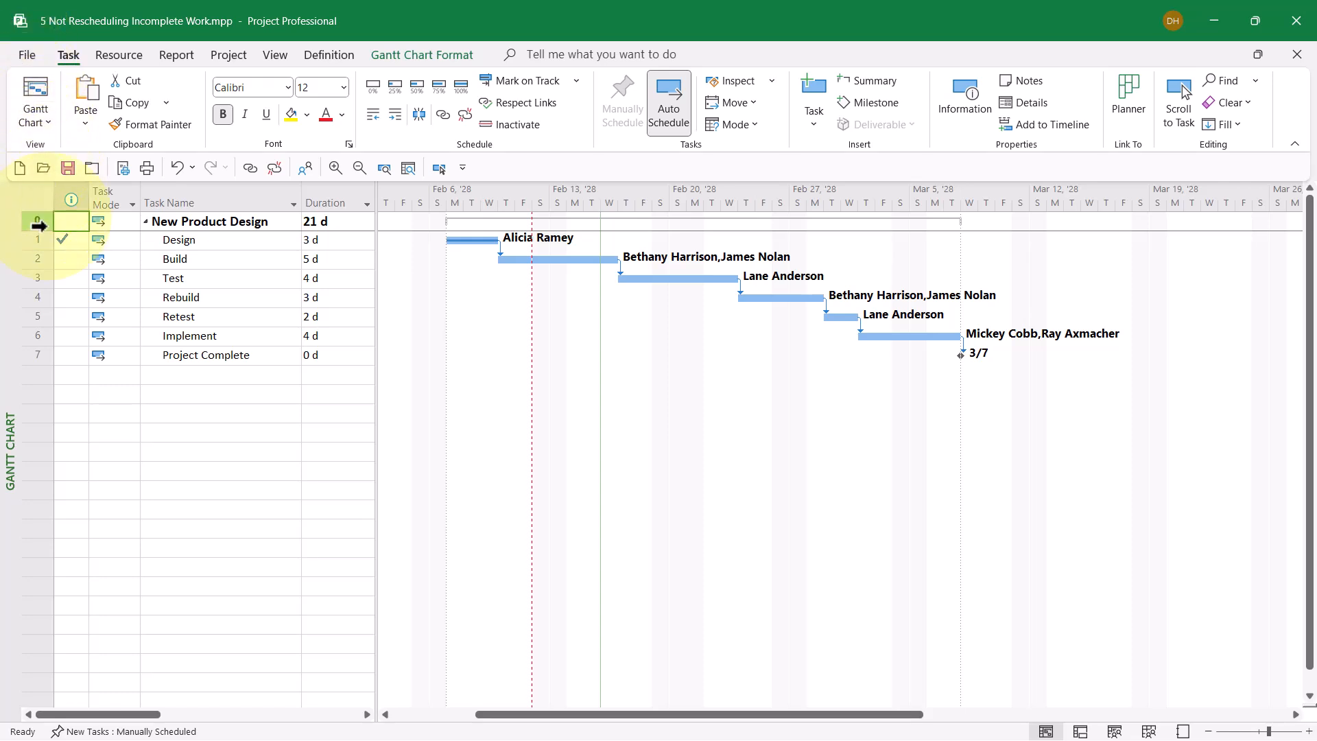
left_click(239, 245)
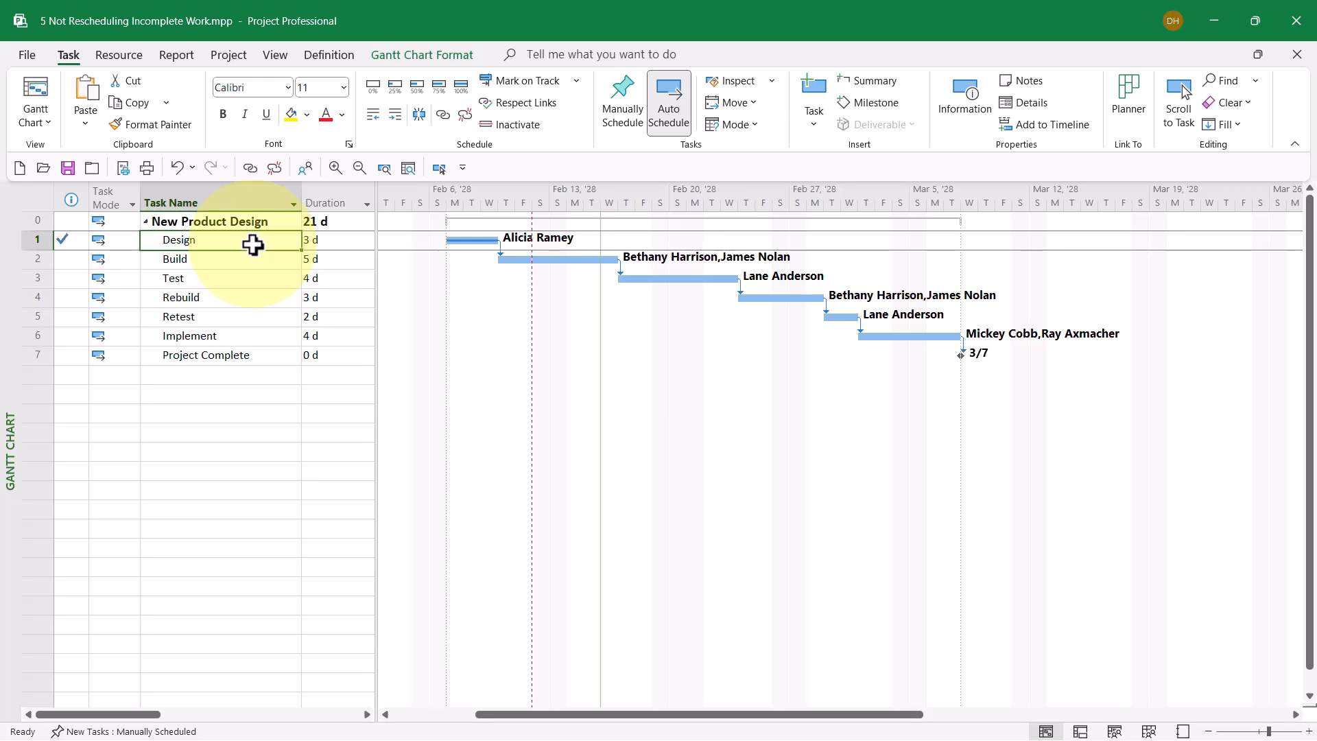
left_click(239, 261)
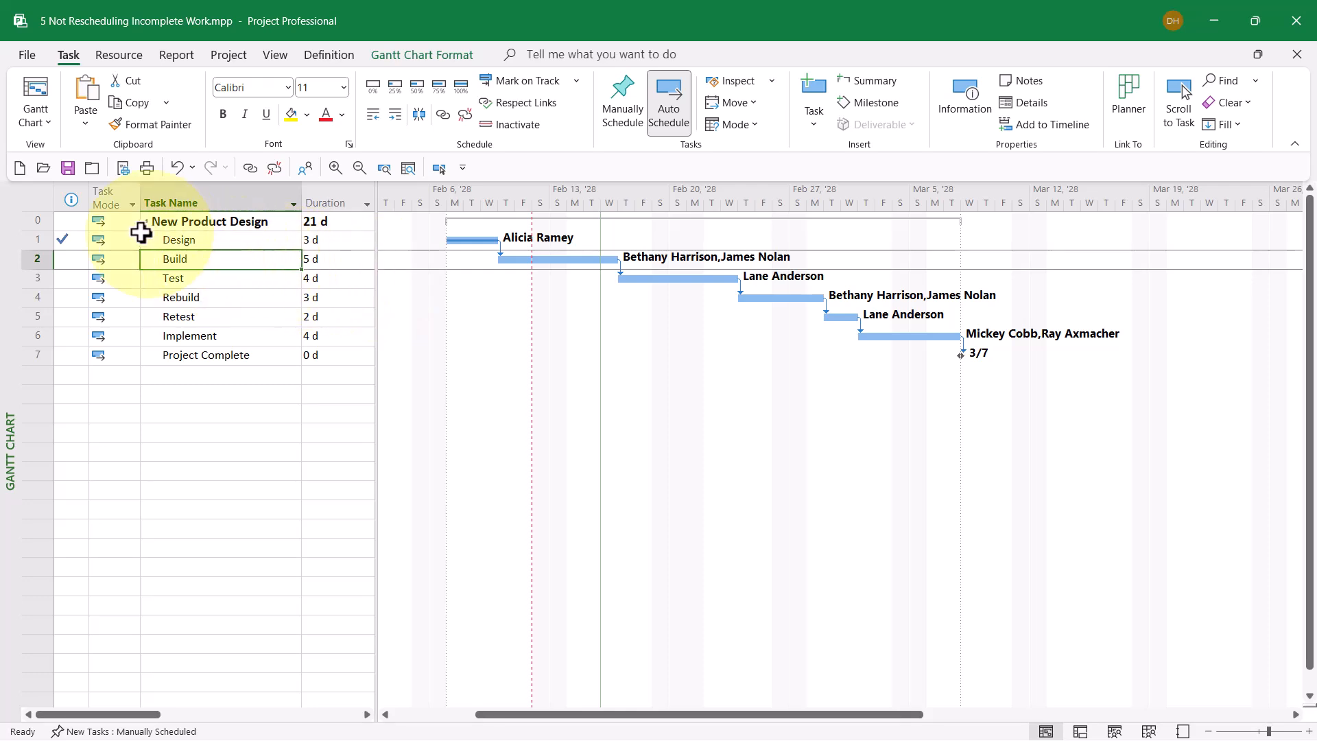
left_click(71, 219)
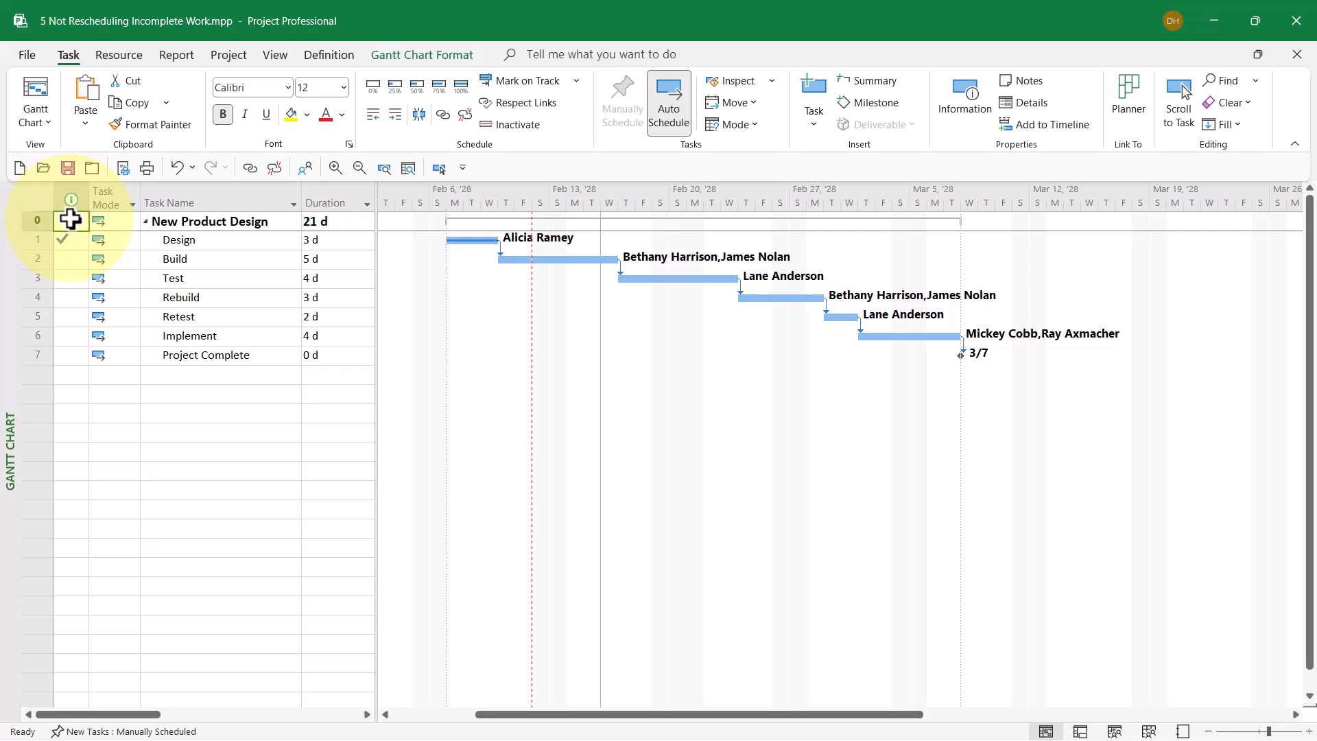
- Reschedule uncompleted work for the entire project to start after 2/11/28 and inspect the Build task's constraint indicator
left_click(241, 51)
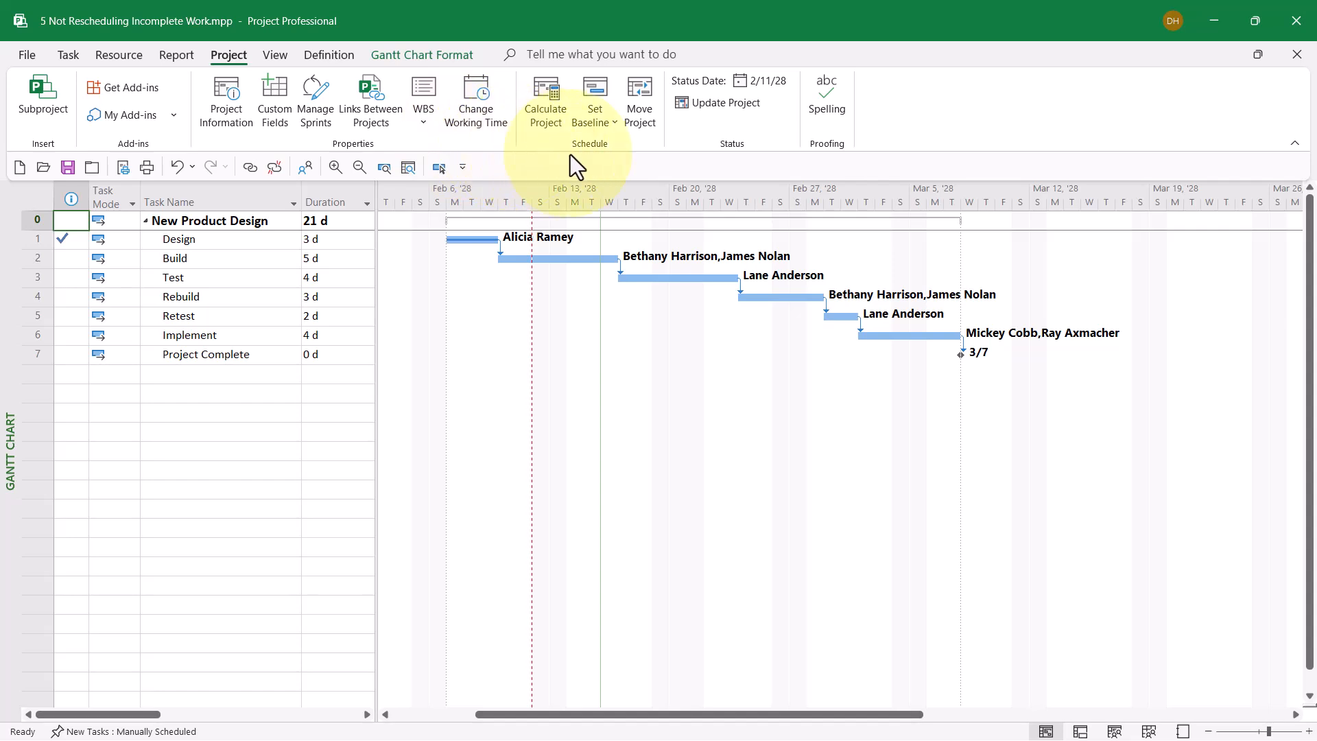
left_click(718, 102)
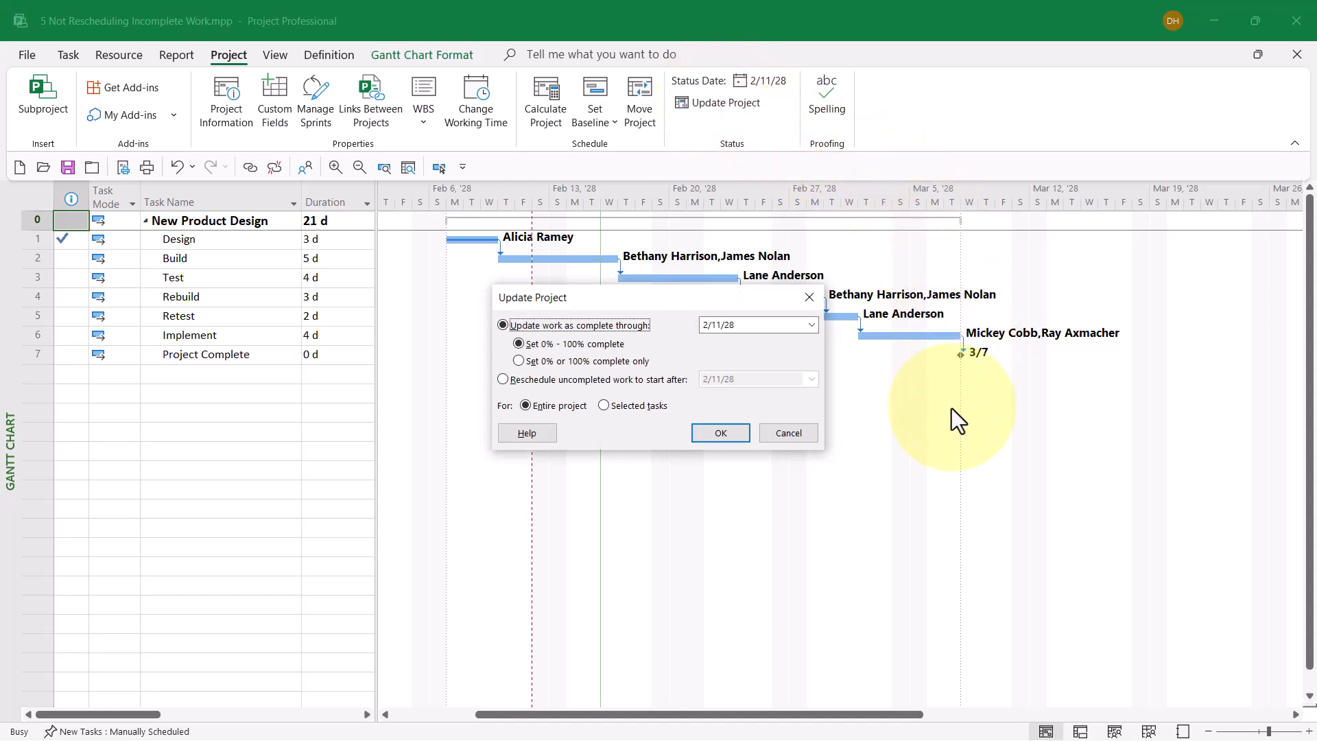
left_click(607, 378)
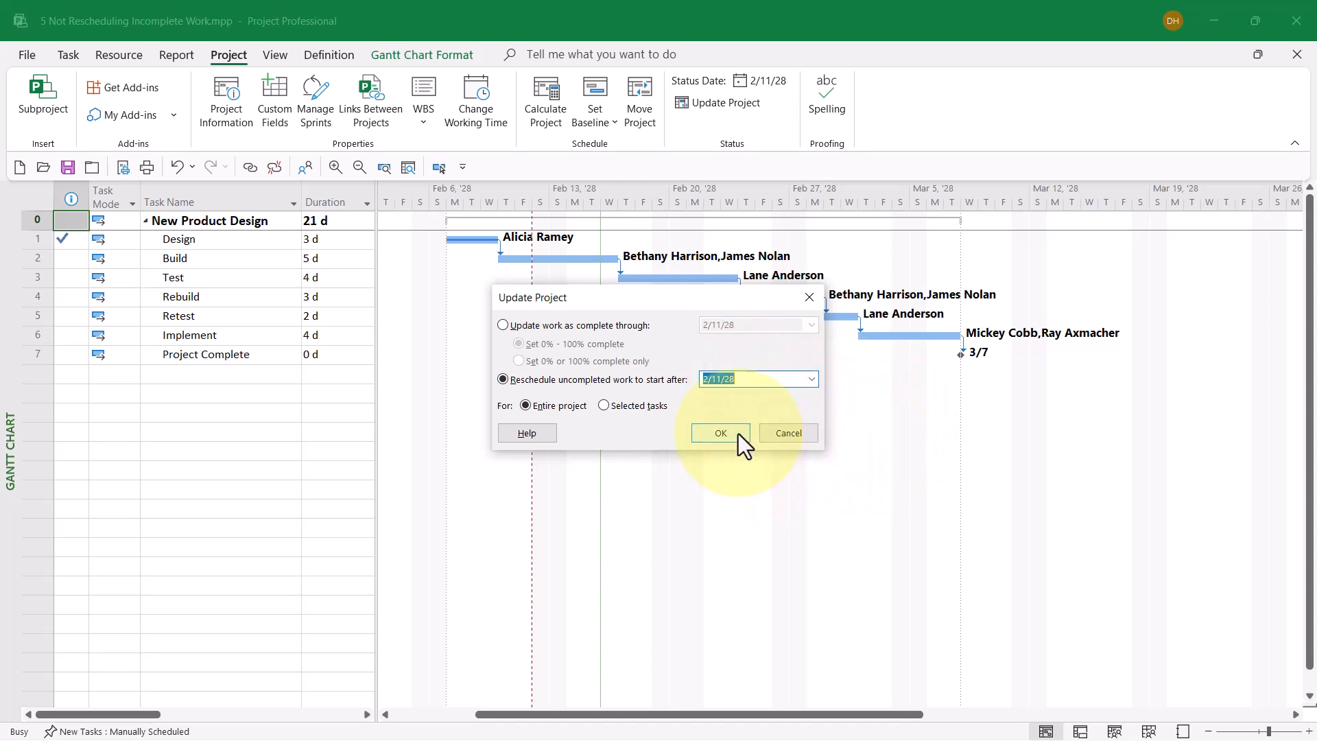
left_click(720, 433)
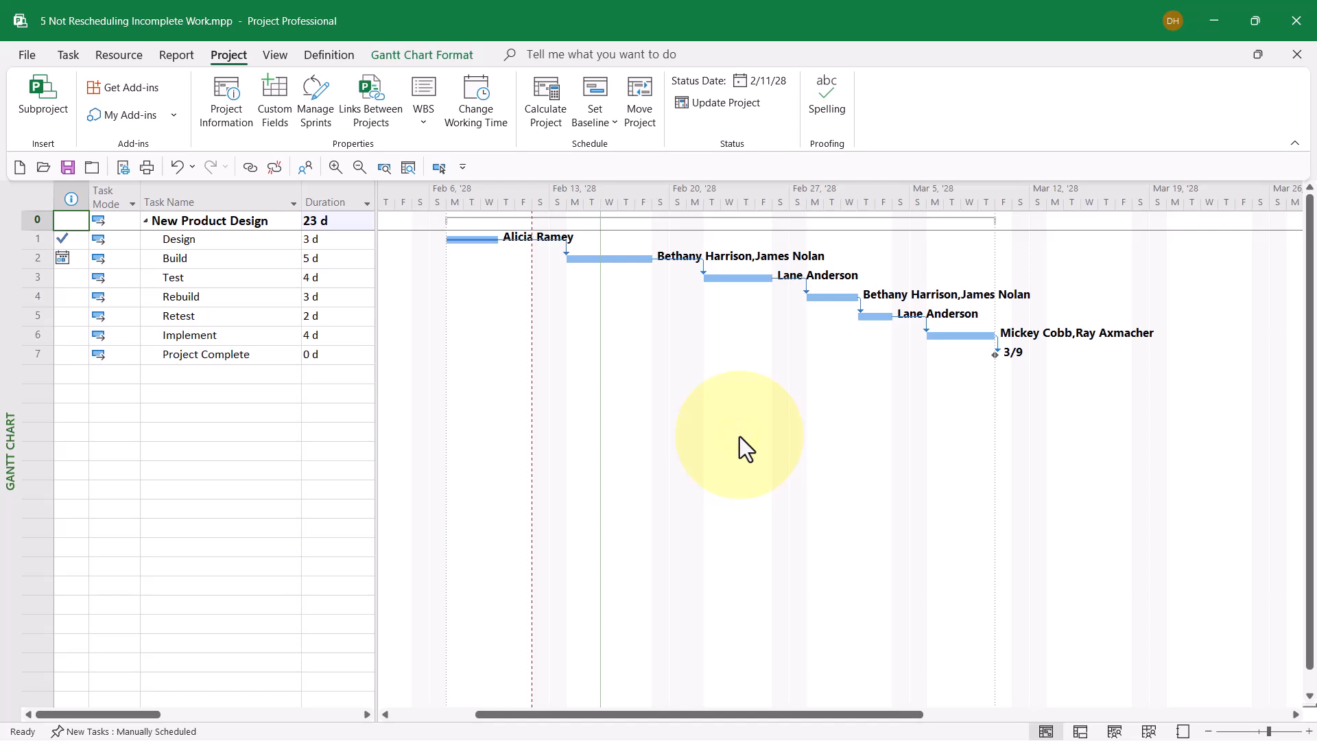
left_click(195, 259)
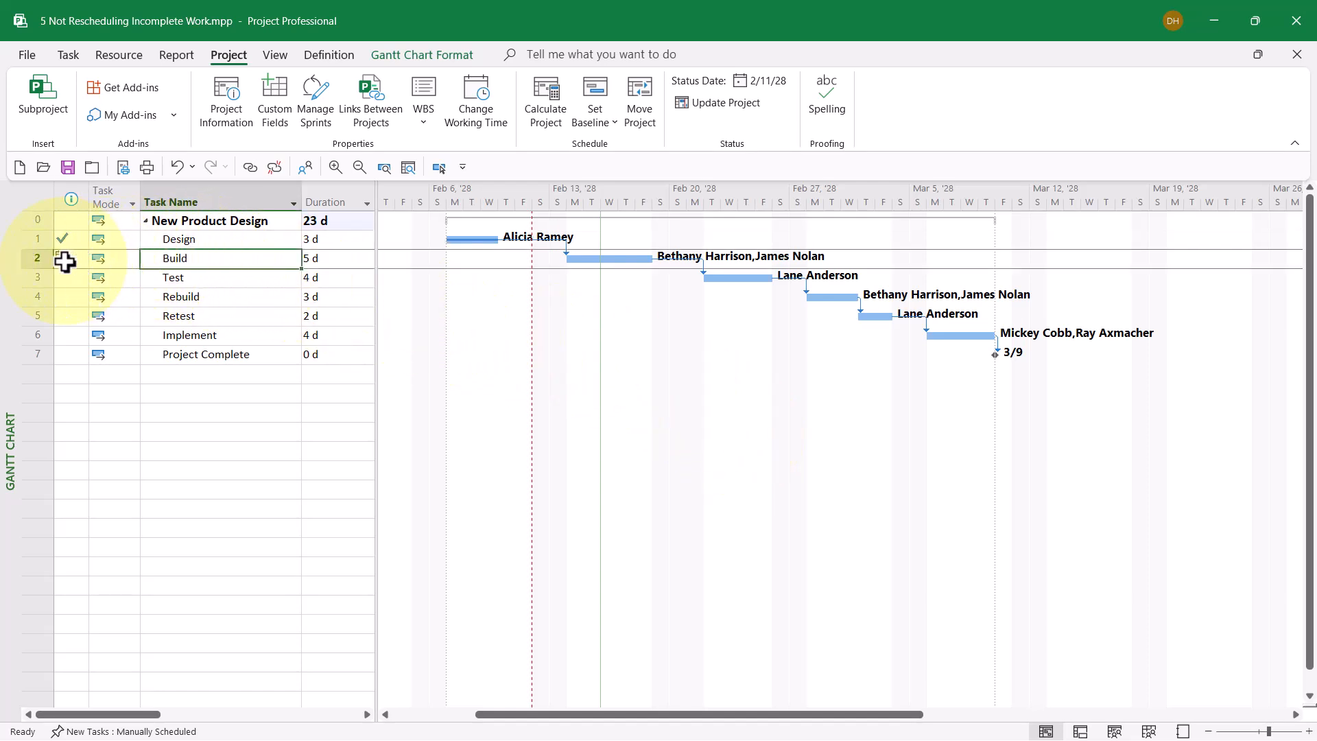
mouse_move(64, 261)
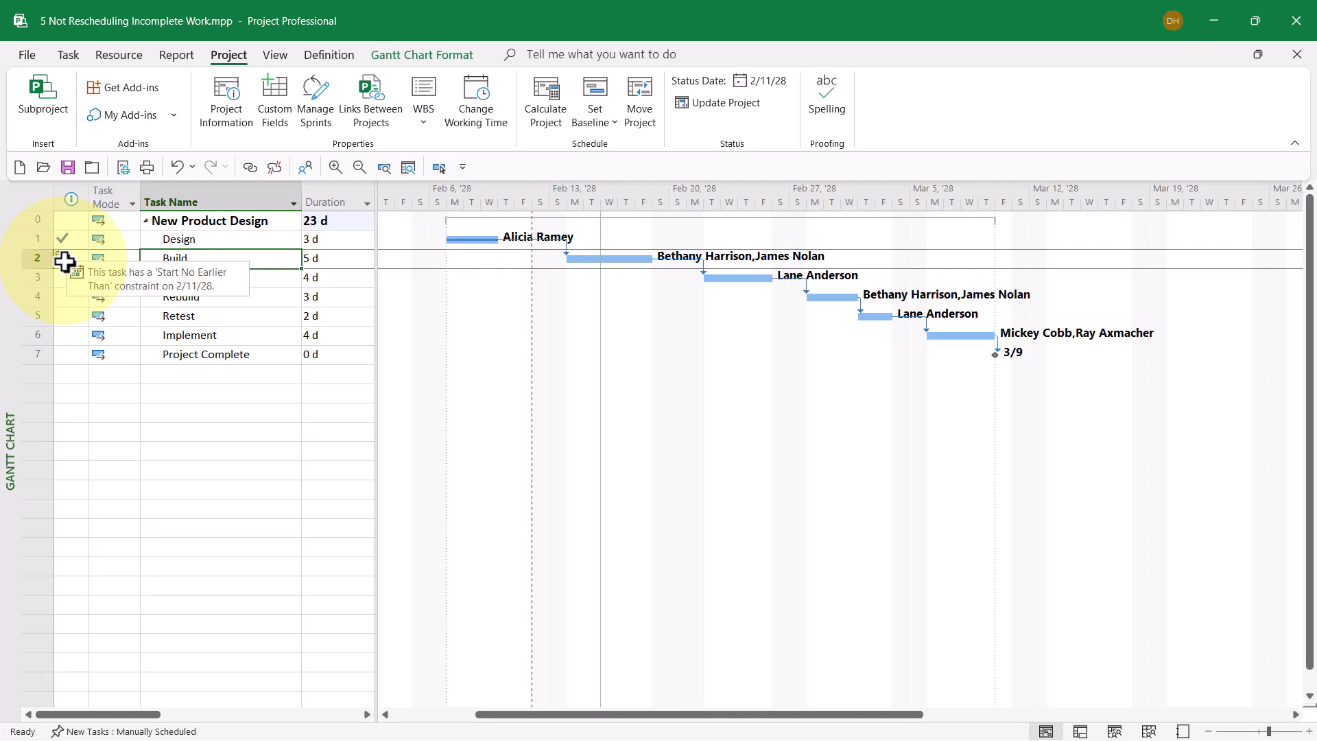